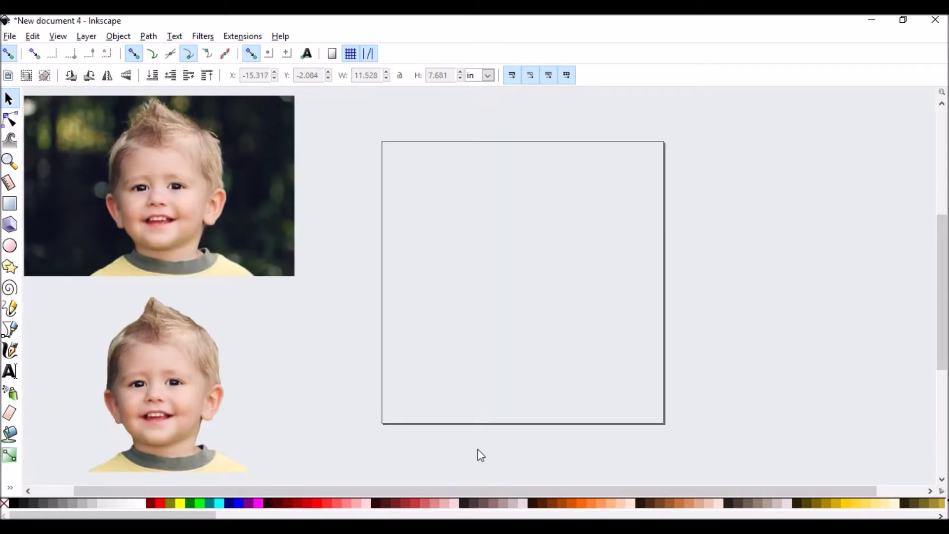
- Drag the dark-background boy photo a little to the right
{"action": "left_click", "coordinate": [325, 221]}
{"action": "left_click", "coordinate": [285, 225]}
{"action": "left_click", "coordinate": [394, 379]}
{"action": "left_click_drag", "start_coordinate": [198, 190], "coordinate": [211, 189]}
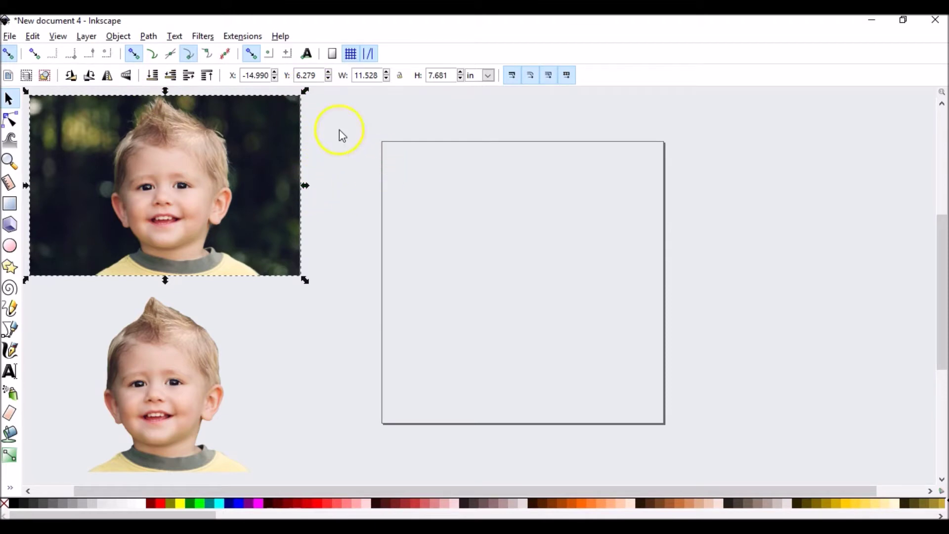
{"action": "left_click", "coordinate": [149, 37]}
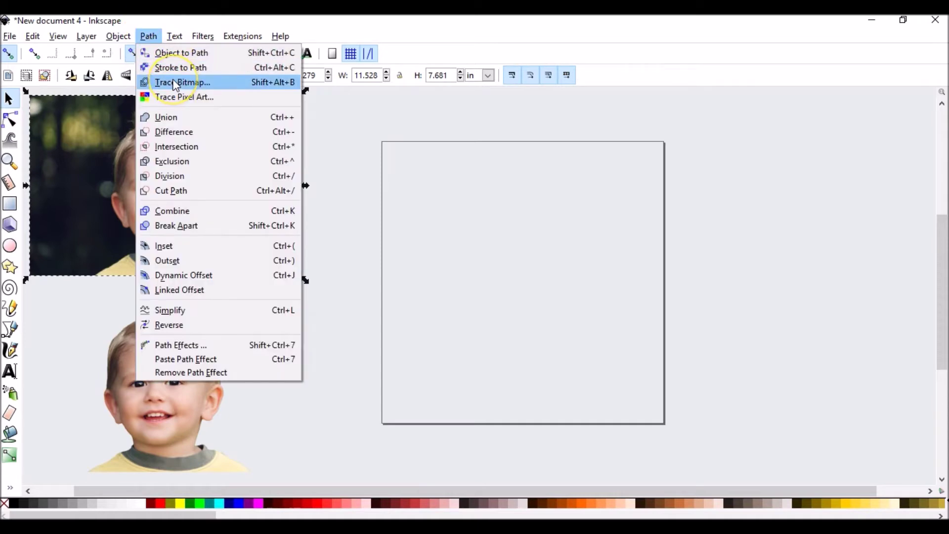
- Set Trace Bitmap to Grays with Smooth off, Remove background on and 5 scans
{"action": "left_click", "coordinate": [175, 83]}
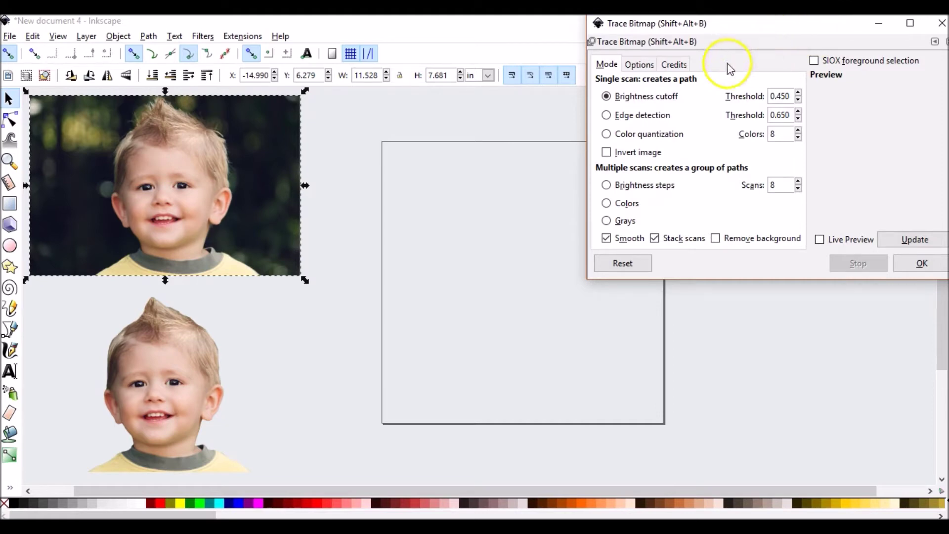
{"action": "left_click", "coordinate": [629, 226]}
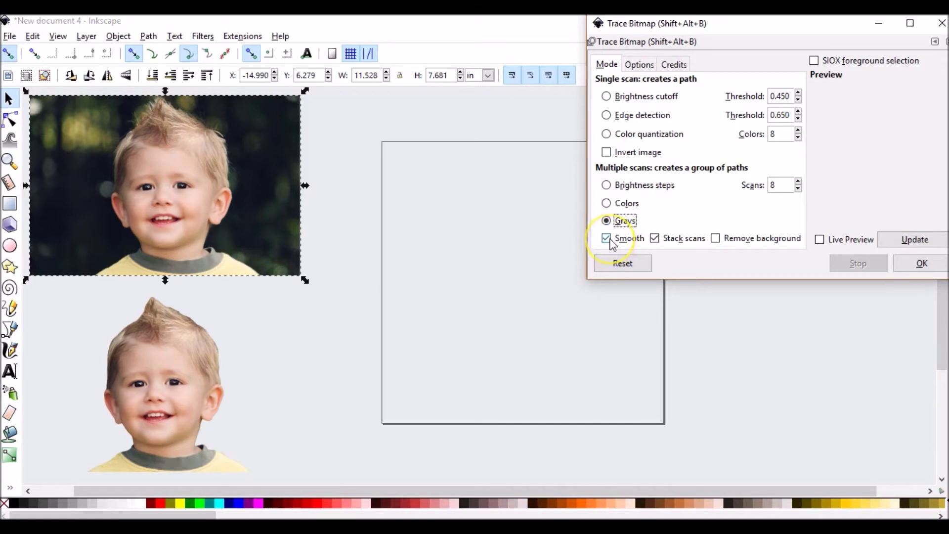
{"action": "left_click", "coordinate": [636, 239]}
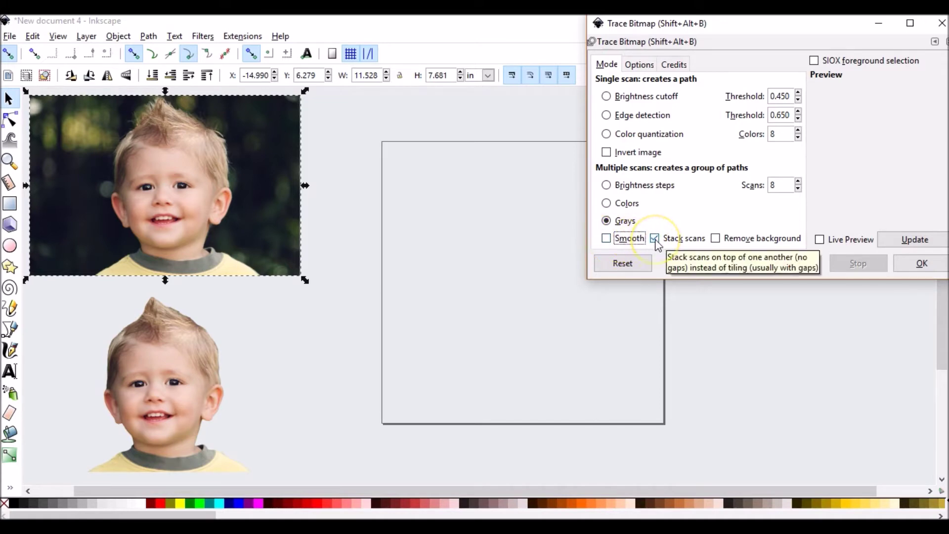
{"action": "left_click", "coordinate": [715, 240]}
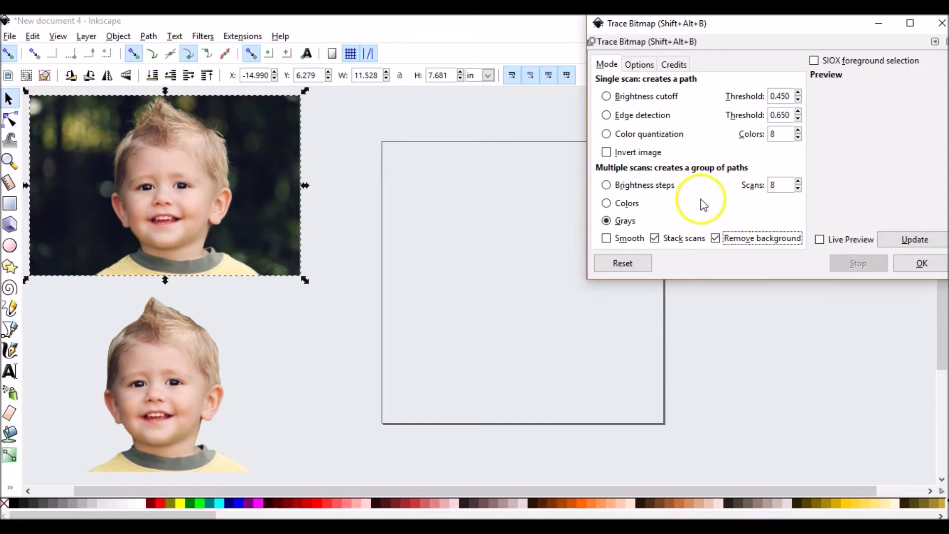
{"action": "double_click", "coordinate": [771, 187]}
{"action": "type", "text": "5"}
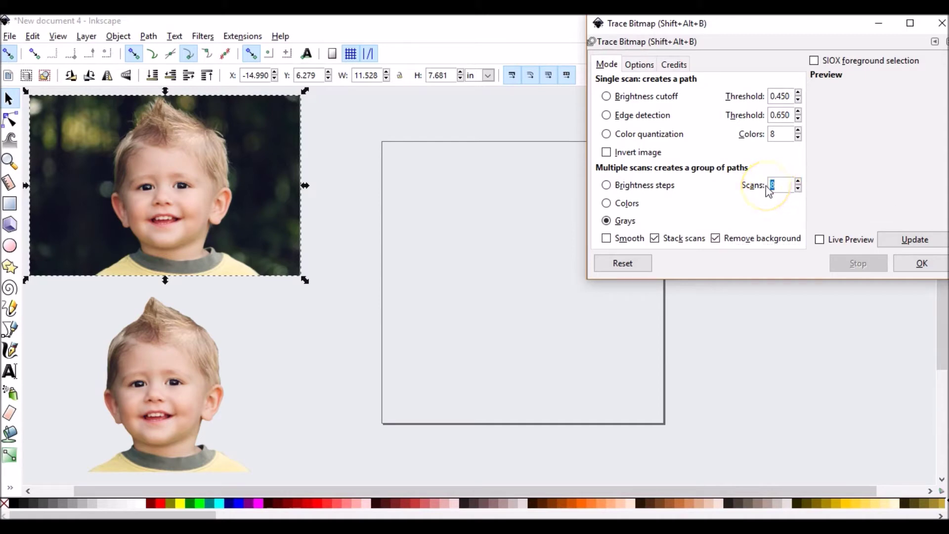
{"action": "left_click", "coordinate": [822, 239]}
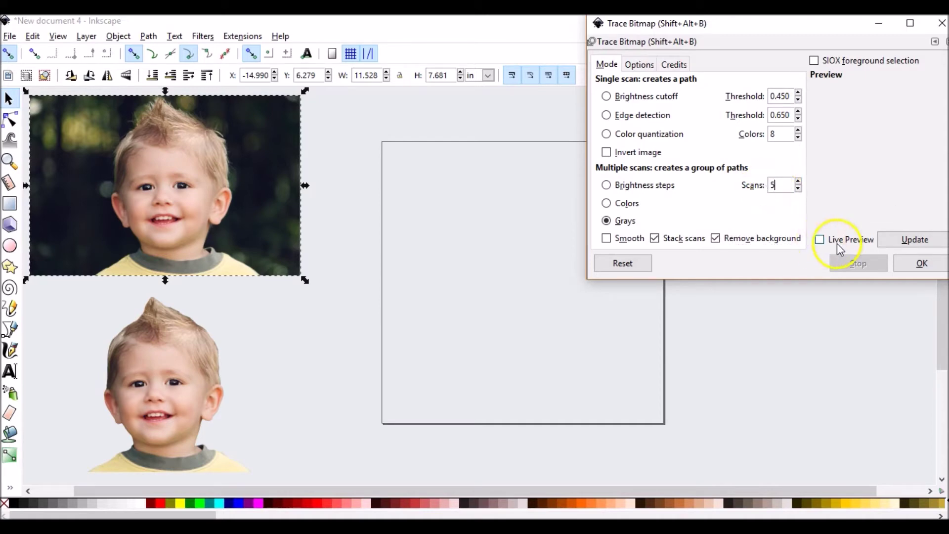
{"action": "left_click", "coordinate": [872, 150]}
- Preview the trace live, apply it, and close the tracing panel
{"action": "left_click", "coordinate": [821, 241]}
{"action": "left_click", "coordinate": [922, 264]}
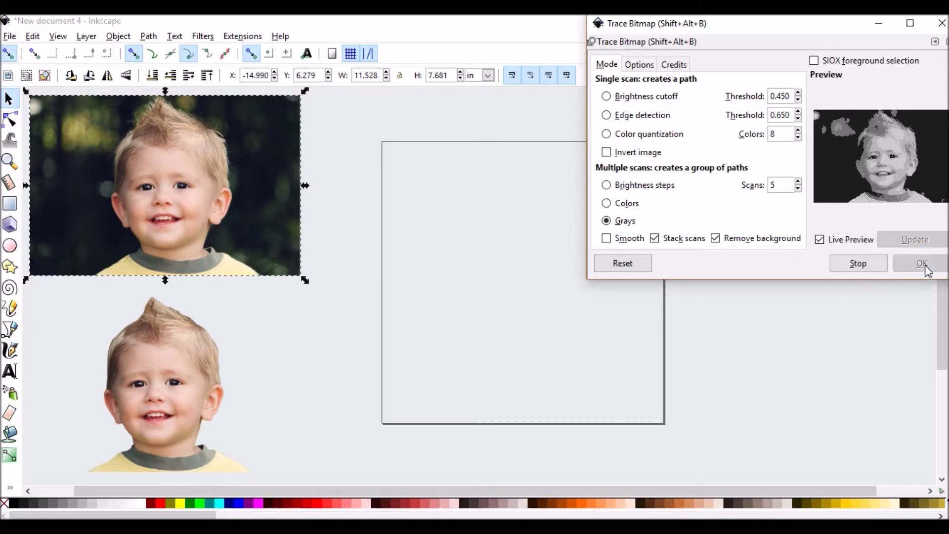
{"action": "left_click", "coordinate": [247, 203]}
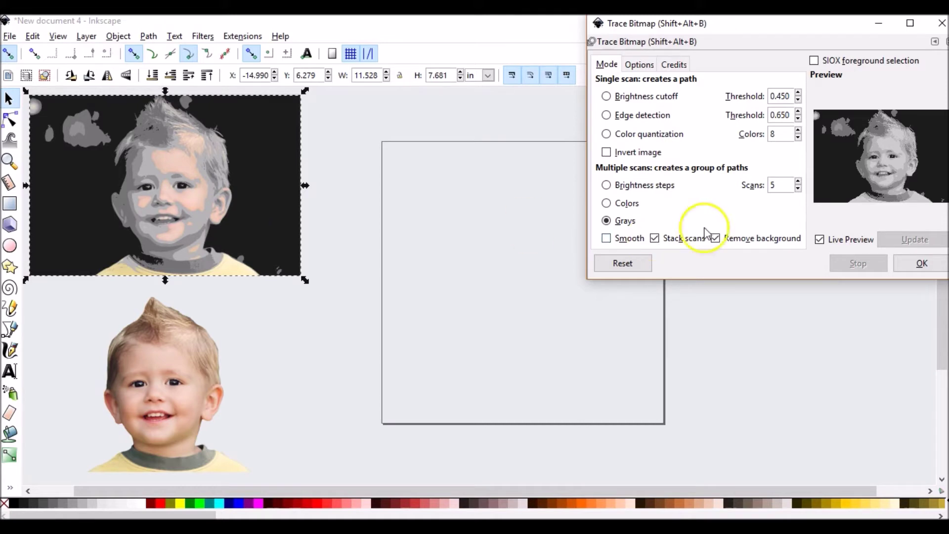
{"action": "left_click", "coordinate": [945, 42]}
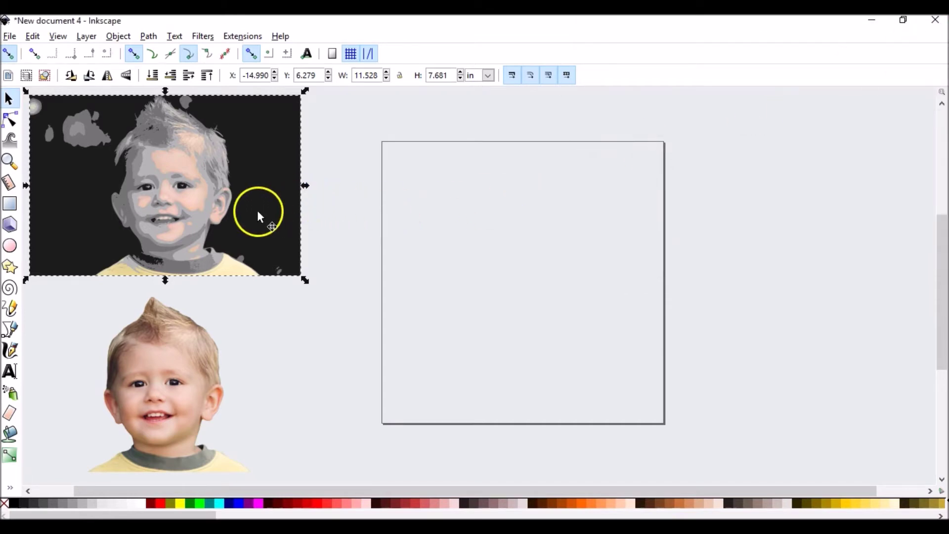
- Move the grey trace from the photo onto the page
{"action": "left_click_drag", "start_coordinate": [258, 213], "coordinate": [549, 214]}
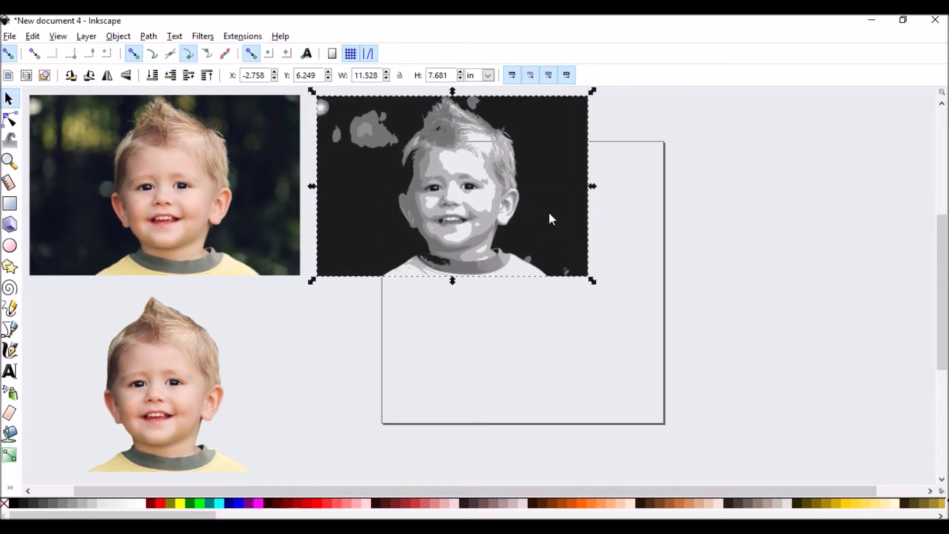
{"action": "left_click_drag", "start_coordinate": [549, 214], "coordinate": [325, 146]}
{"action": "mouse_move", "coordinate": [533, 196]}
{"action": "left_mouse_down"}
{"action": "mouse_move", "coordinate": [354, 114]}
{"action": "mouse_move", "coordinate": [452, 96]}
{"action": "mouse_move", "coordinate": [558, 187]}
{"action": "left_mouse_up"}
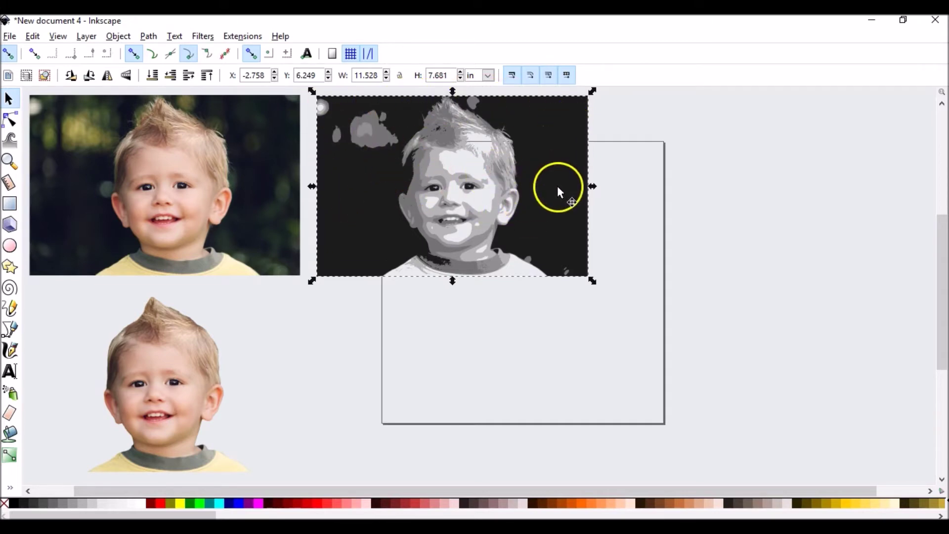
- Fill the trace solid black and drag one scan layer out to the right
{"action": "left_click", "coordinate": [16, 504]}
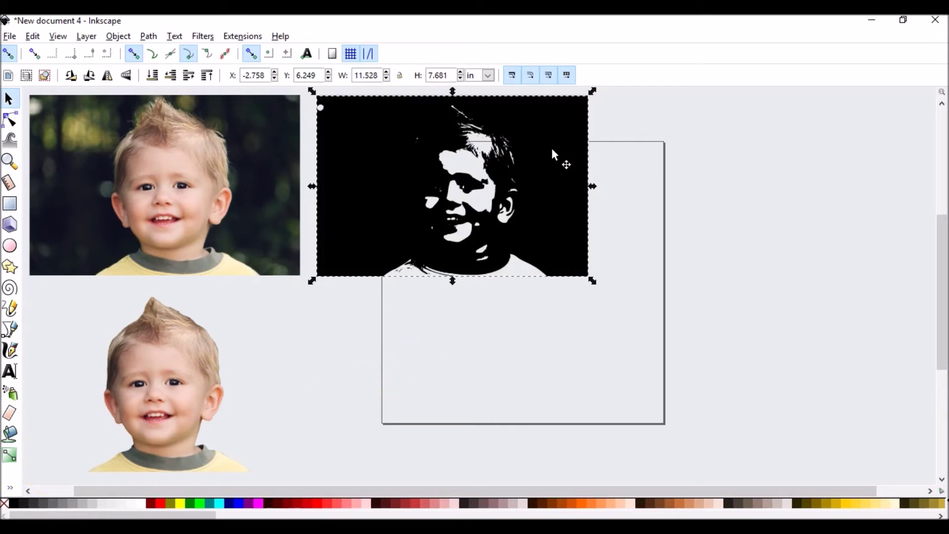
{"action": "key", "text": "Escape"}
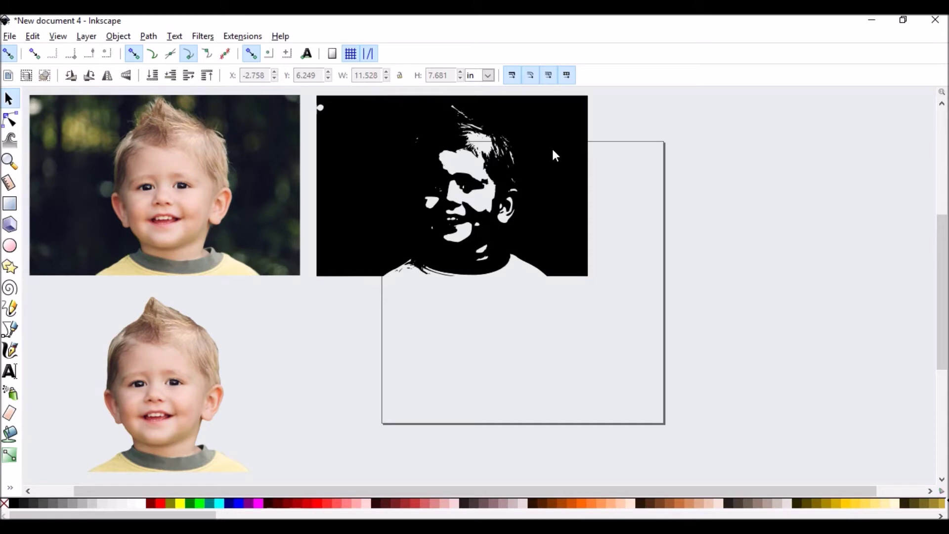
{"action": "mouse_move", "coordinate": [553, 151]}
{"action": "left_mouse_down"}
{"action": "mouse_move", "coordinate": [816, 159]}
{"action": "mouse_move", "coordinate": [887, 153]}
{"action": "mouse_move", "coordinate": [901, 140]}
{"action": "left_mouse_up"}
- Spread the remaining stacked scan layers apart into a grid
{"action": "left_click", "coordinate": [816, 154]}
{"action": "mouse_move", "coordinate": [559, 191]}
{"action": "left_mouse_down"}
{"action": "mouse_move", "coordinate": [859, 402]}
{"action": "mouse_move", "coordinate": [908, 381]}
{"action": "left_mouse_up"}
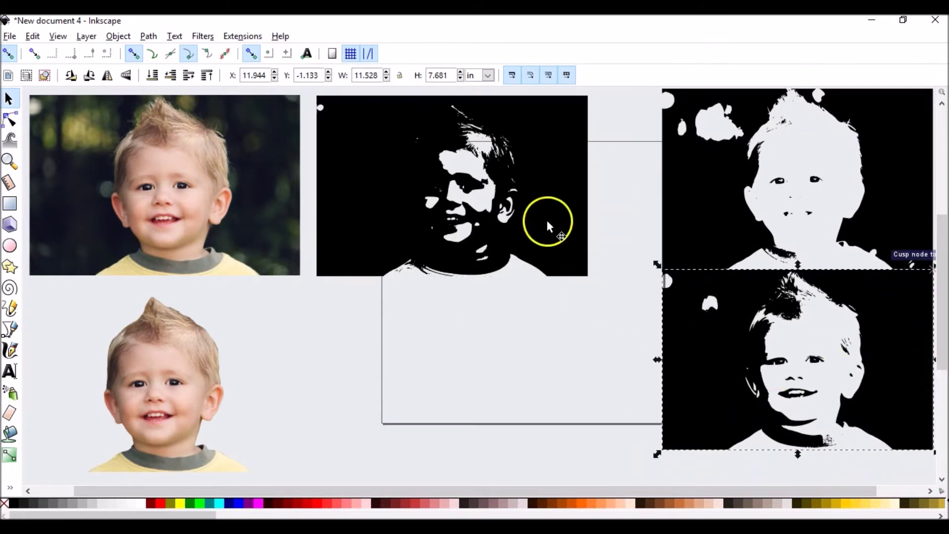
{"action": "left_click_drag", "start_coordinate": [547, 221], "coordinate": [606, 396]}
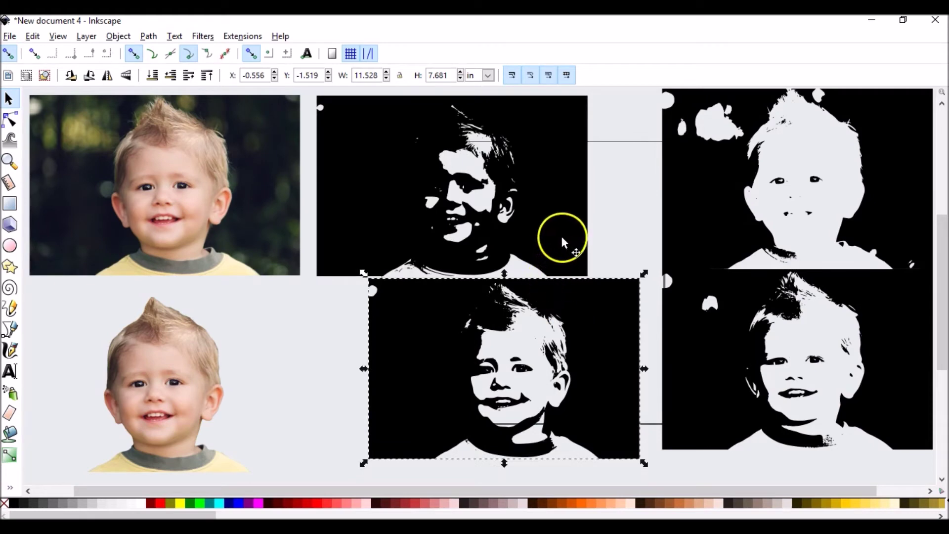
{"action": "mouse_move", "coordinate": [562, 237]}
{"action": "left_mouse_down"}
{"action": "mouse_move", "coordinate": [608, 237]}
{"action": "mouse_move", "coordinate": [610, 201]}
{"action": "mouse_move", "coordinate": [611, 216]}
{"action": "left_mouse_up"}
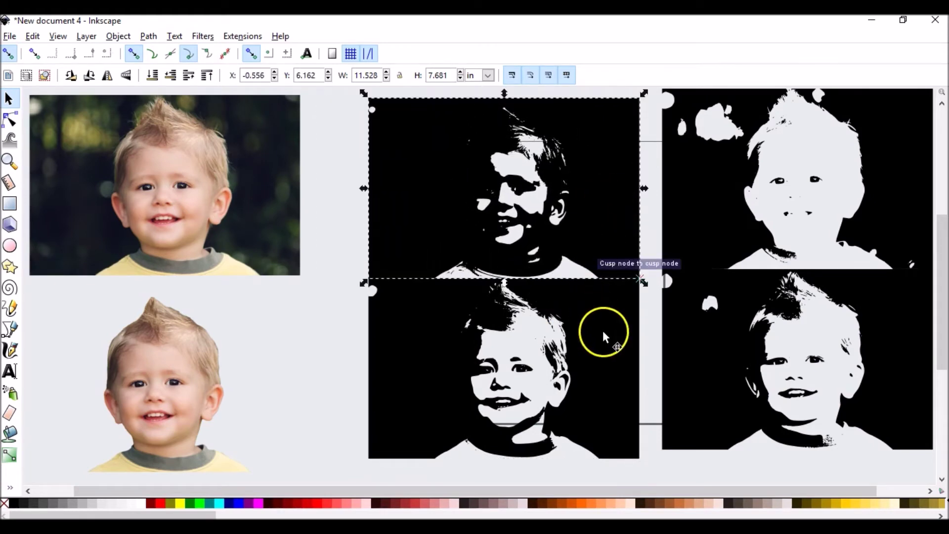
{"action": "mouse_move", "coordinate": [604, 329]}
{"action": "left_mouse_down"}
{"action": "mouse_move", "coordinate": [615, 328]}
{"action": "mouse_move", "coordinate": [613, 356]}
{"action": "left_mouse_up"}
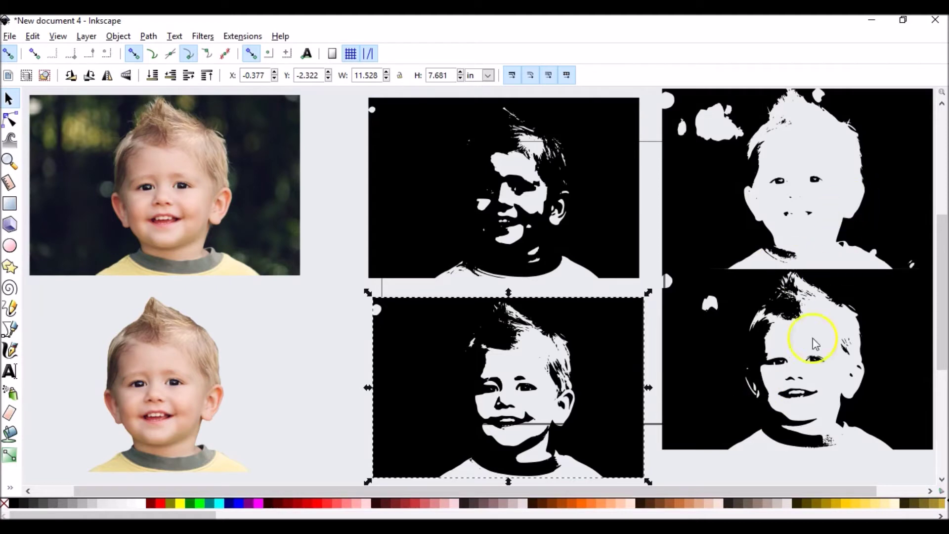
{"action": "left_click_drag", "start_coordinate": [723, 381], "coordinate": [718, 404]}
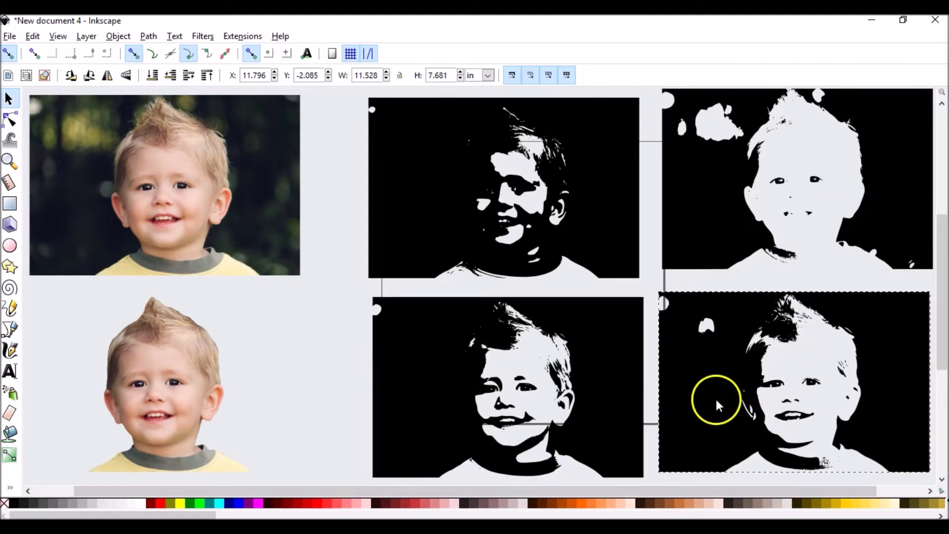
{"action": "left_click_drag", "start_coordinate": [718, 405], "coordinate": [723, 407]}
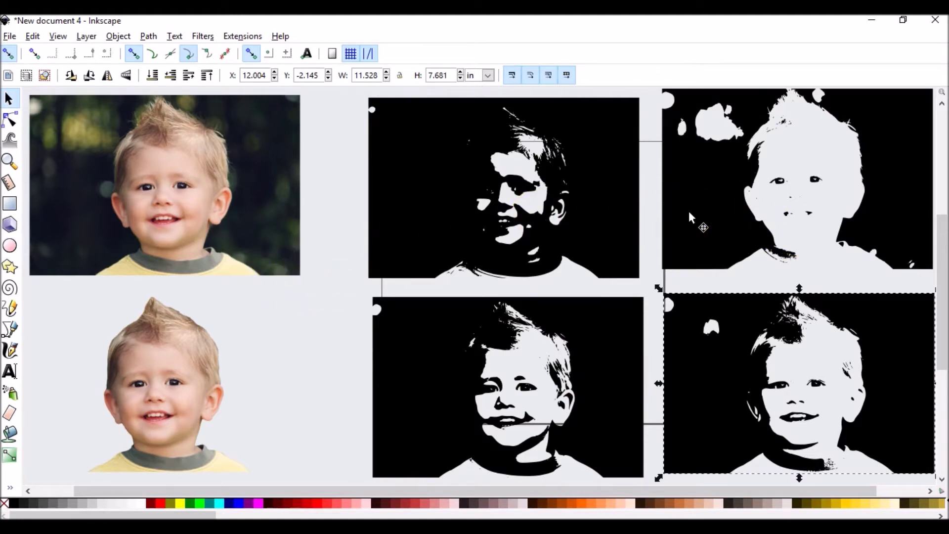
- Delete the top-right and upper-middle layers and move the lower-left trace onto the page
{"action": "left_click", "coordinate": [887, 158]}
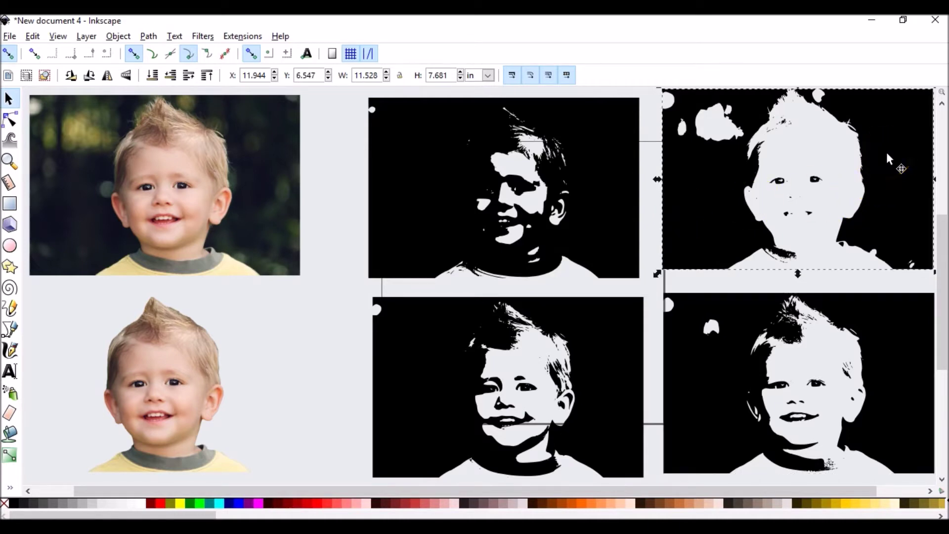
{"action": "key", "text": "Delete"}
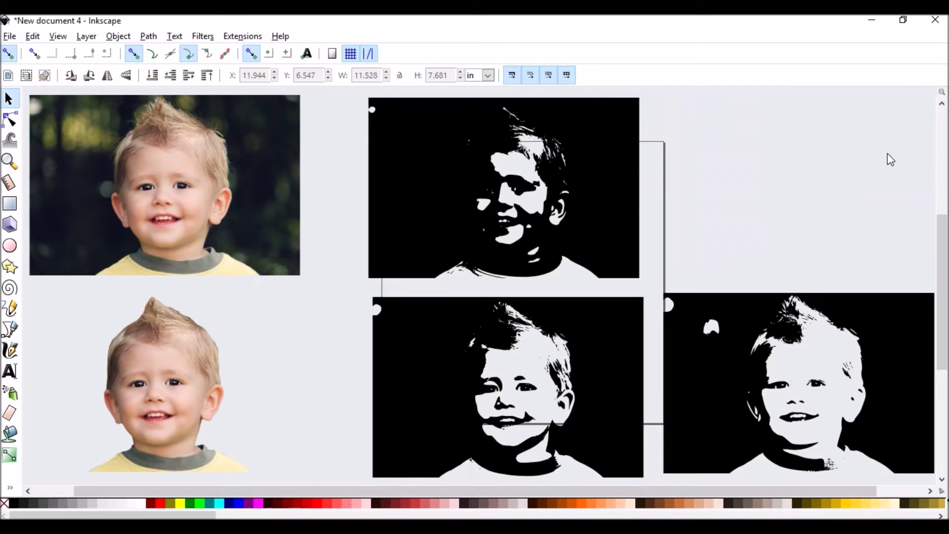
{"action": "left_click", "coordinate": [603, 202]}
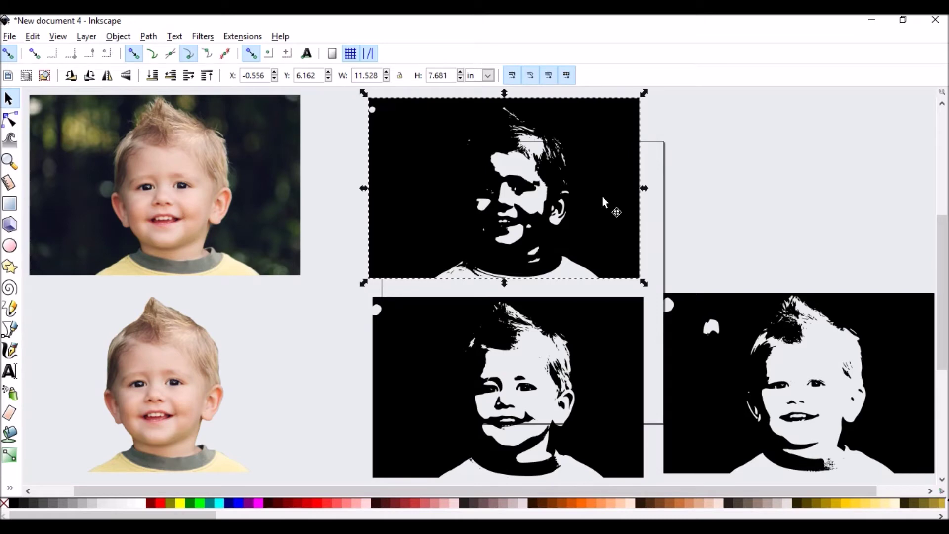
{"action": "key", "text": "Delete"}
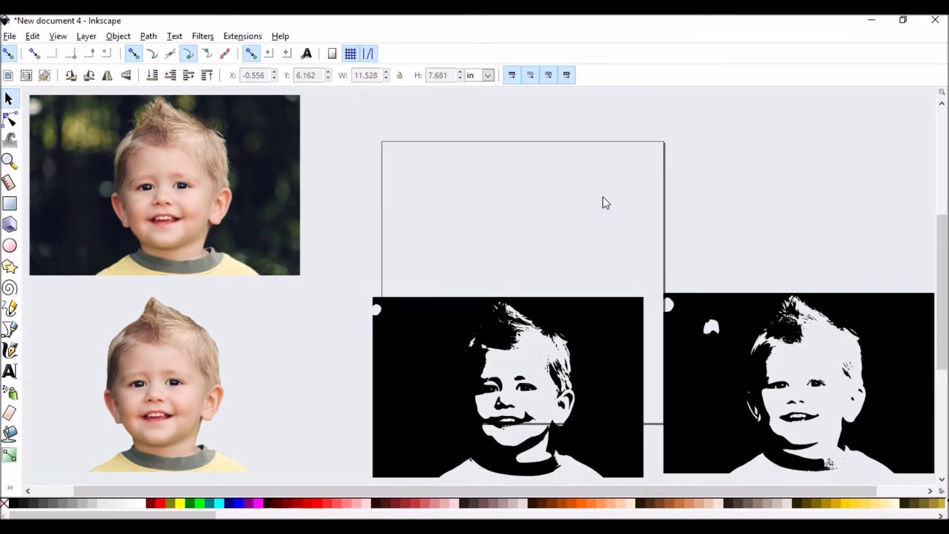
{"action": "left_click_drag", "start_coordinate": [589, 345], "coordinate": [568, 205]}
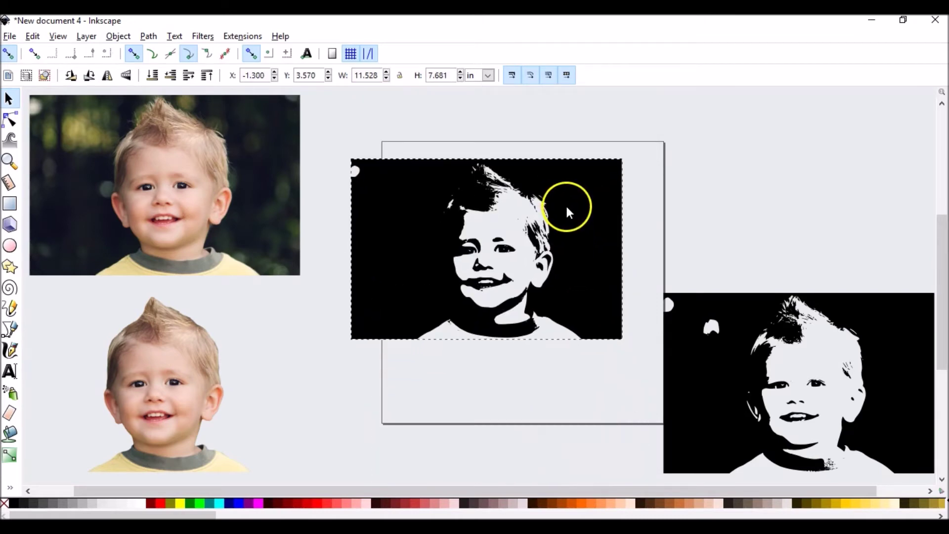
- Place the lower-right trace beside the first one and select the left traced portrait
{"action": "left_click_drag", "start_coordinate": [714, 342], "coordinate": [676, 251]}
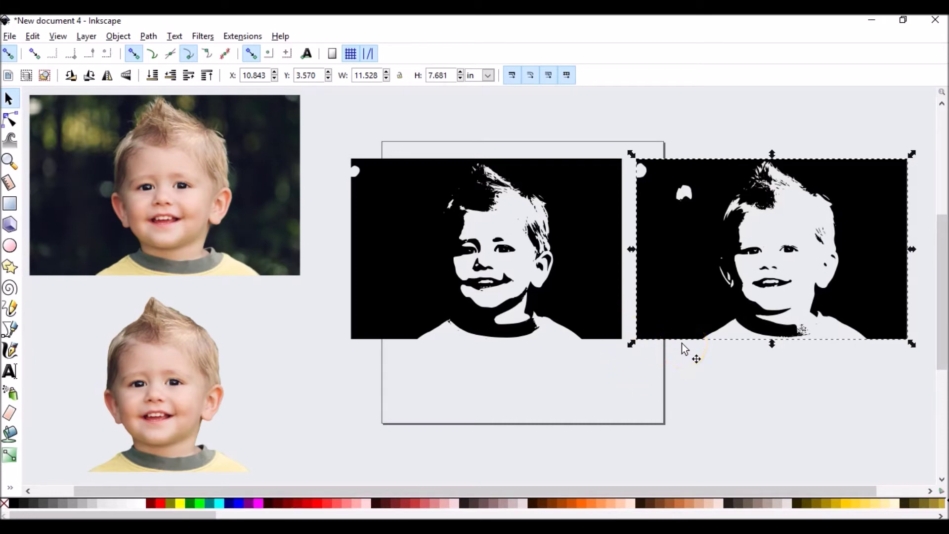
{"action": "left_click", "coordinate": [685, 349]}
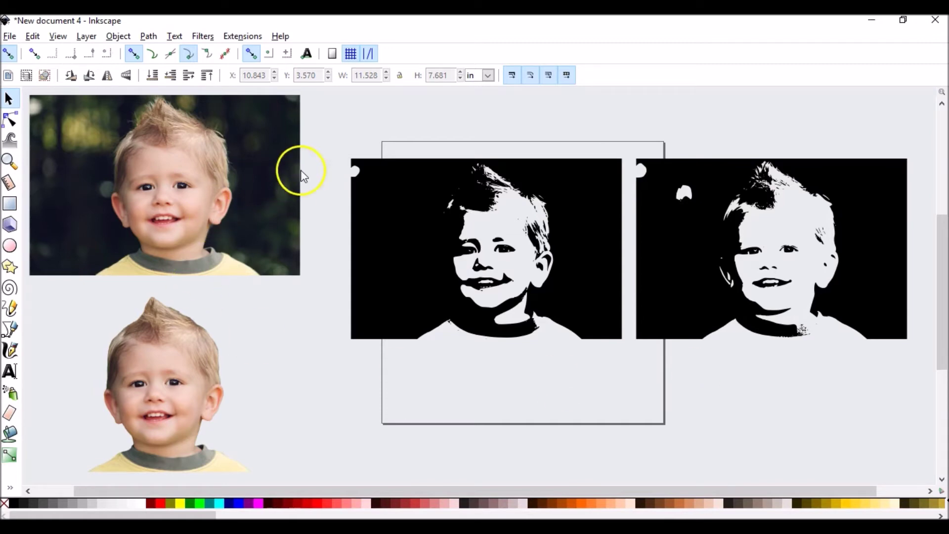
{"action": "left_click", "coordinate": [375, 218]}
{"action": "mouse_move", "coordinate": [320, 145]}
{"action": "left_mouse_down"}
{"action": "mouse_move", "coordinate": [328, 335]}
{"action": "mouse_move", "coordinate": [924, 398]}
{"action": "left_mouse_up"}
{"action": "left_click", "coordinate": [463, 125]}
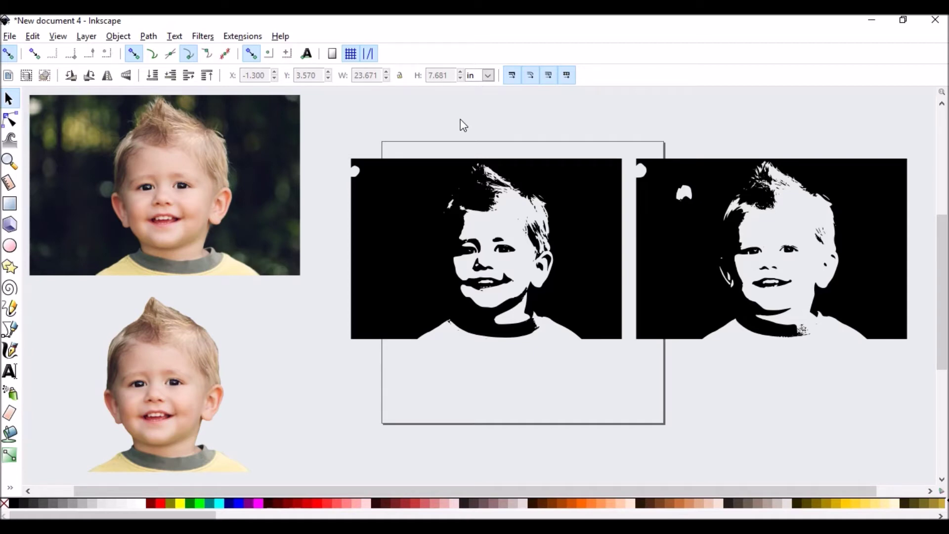
{"action": "left_click", "coordinate": [355, 173]}
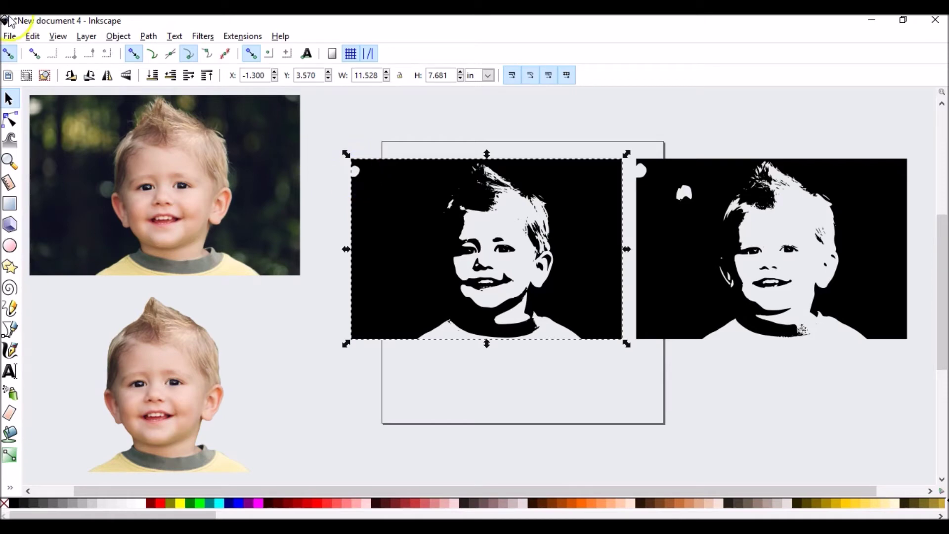
{"action": "left_click", "coordinate": [9, 36]}
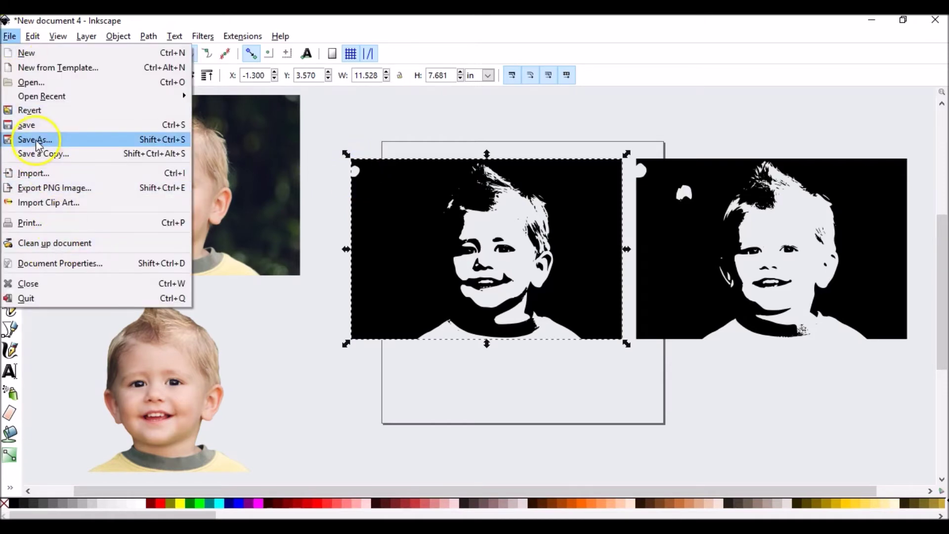
{"action": "left_click", "coordinate": [36, 140]}
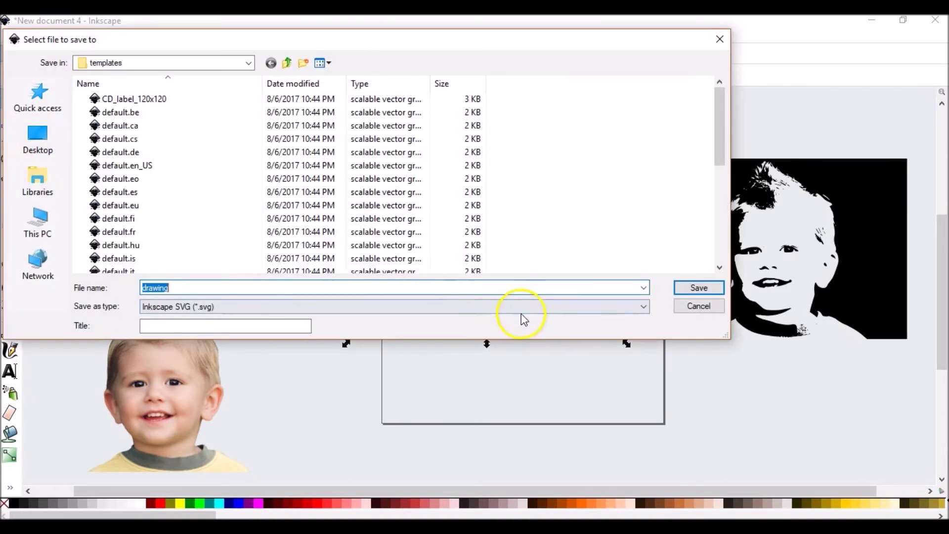
{"action": "left_click", "coordinate": [521, 309]}
{"action": "left_click", "coordinate": [340, 68]}
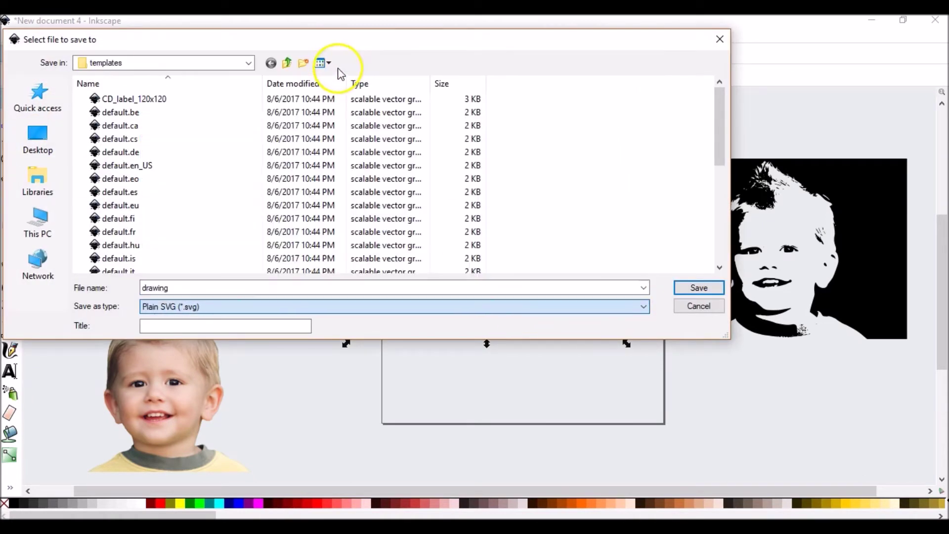
{"action": "left_click", "coordinate": [188, 308]}
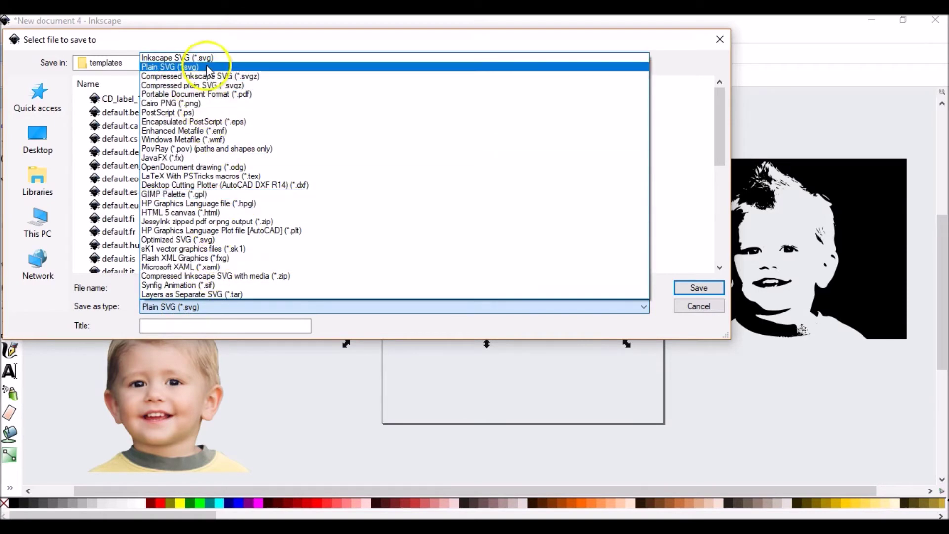
{"action": "left_click", "coordinate": [202, 67]}
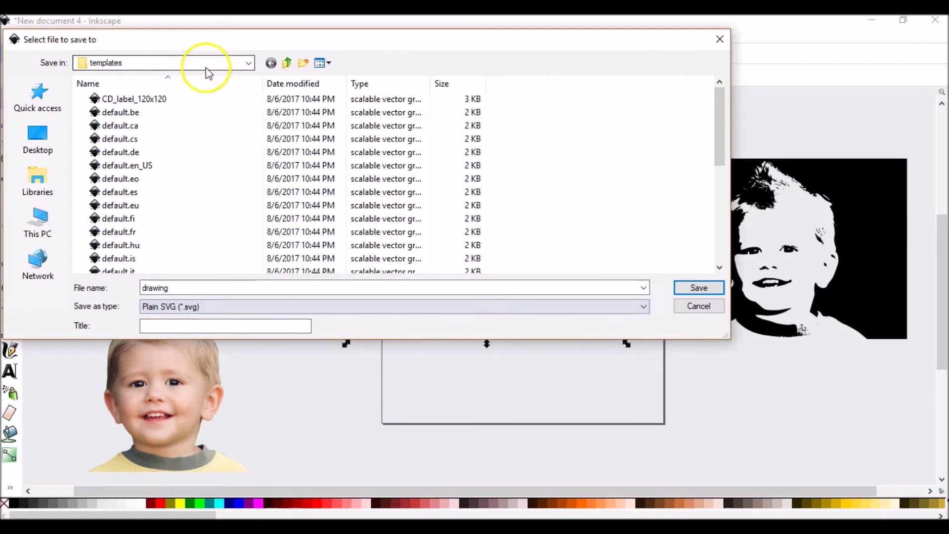
{"action": "left_click", "coordinate": [698, 306]}
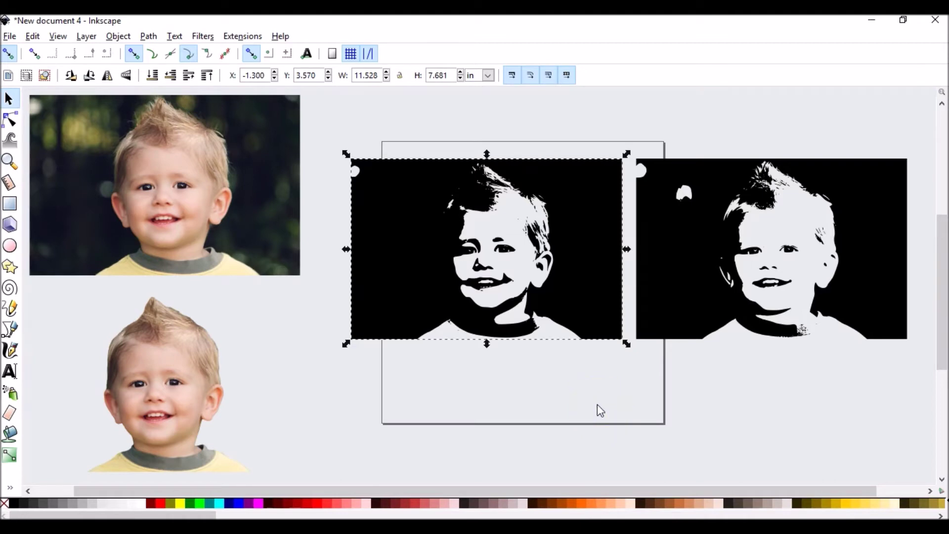
{"action": "left_click", "coordinate": [346, 254]}
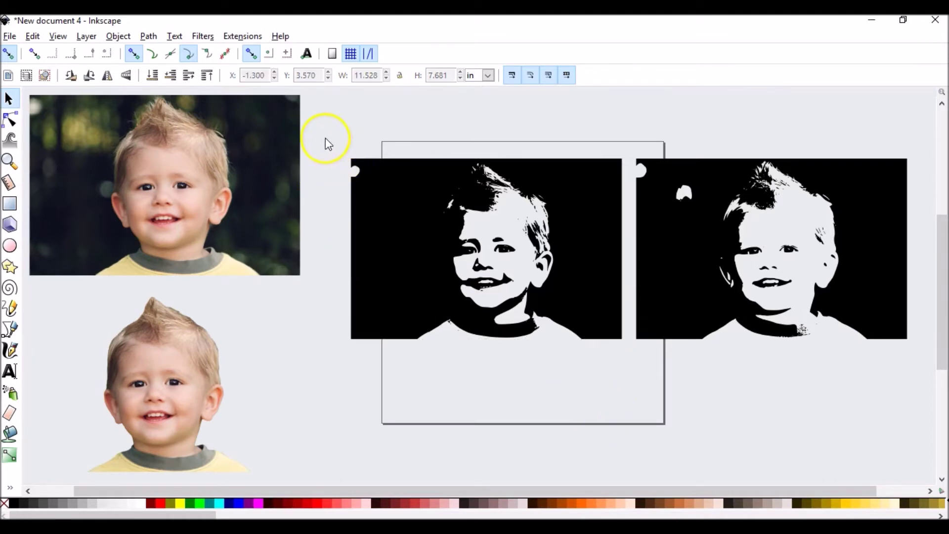
- Centre both traced portraits on one vertical axis using Align and Distribute
{"action": "mouse_move", "coordinate": [328, 128]}
{"action": "left_mouse_down"}
{"action": "mouse_move", "coordinate": [335, 275]}
{"action": "mouse_move", "coordinate": [564, 346]}
{"action": "mouse_move", "coordinate": [920, 360]}
{"action": "left_mouse_up"}
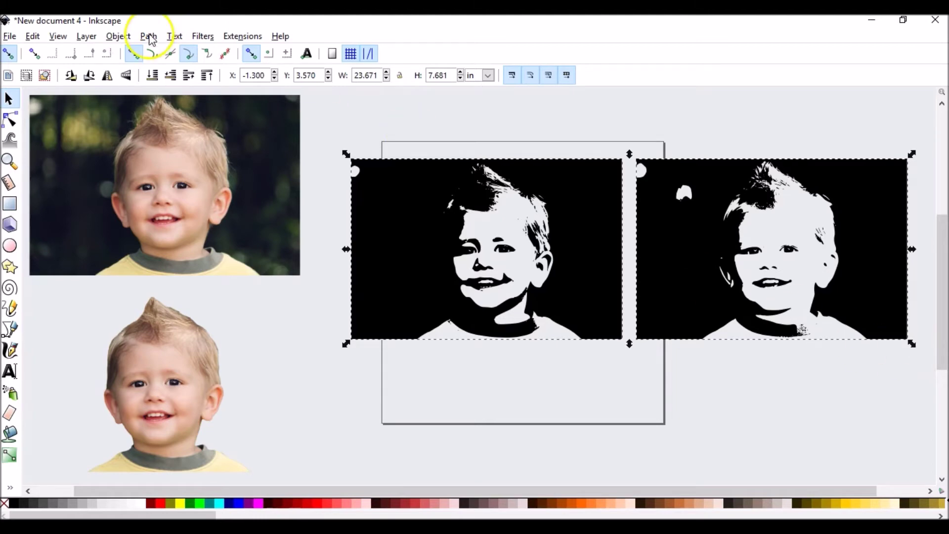
{"action": "left_click", "coordinate": [130, 38]}
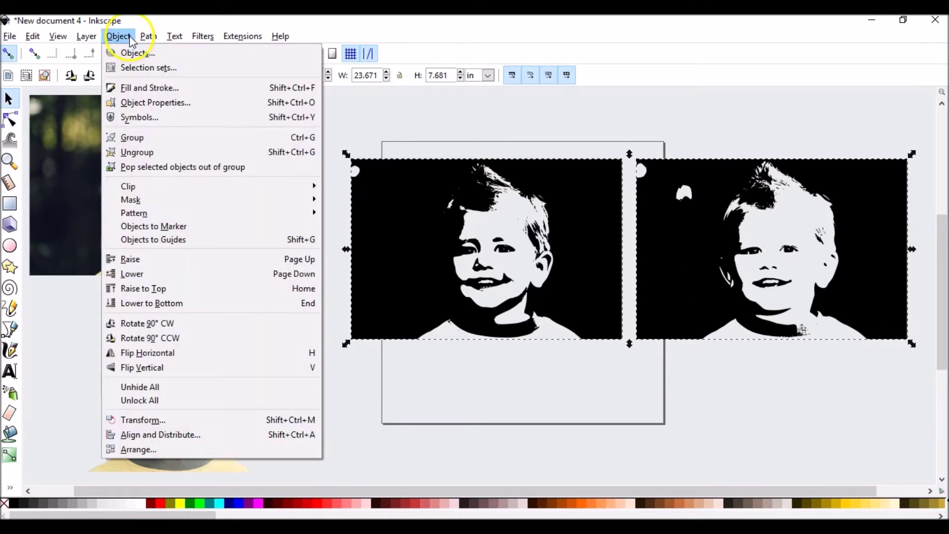
{"action": "left_click", "coordinate": [188, 437]}
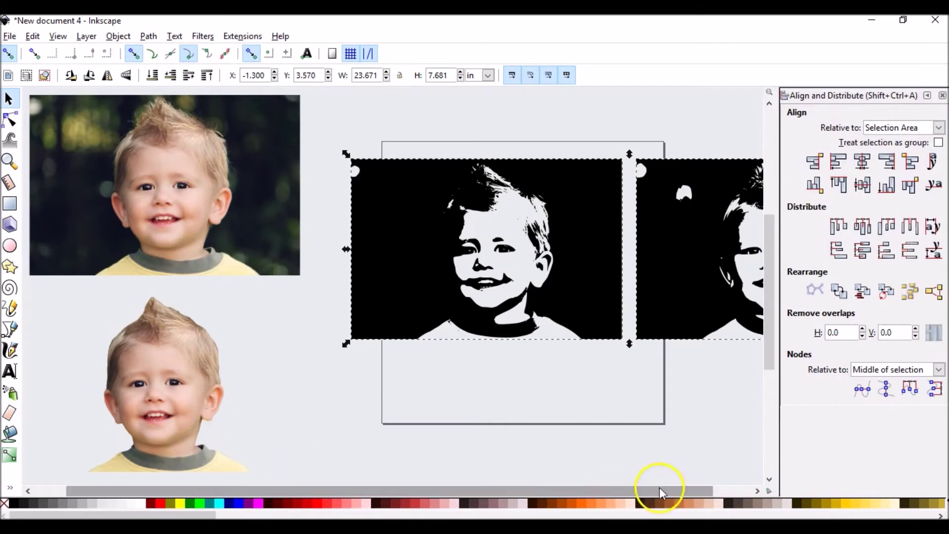
{"action": "left_click", "coordinate": [885, 186]}
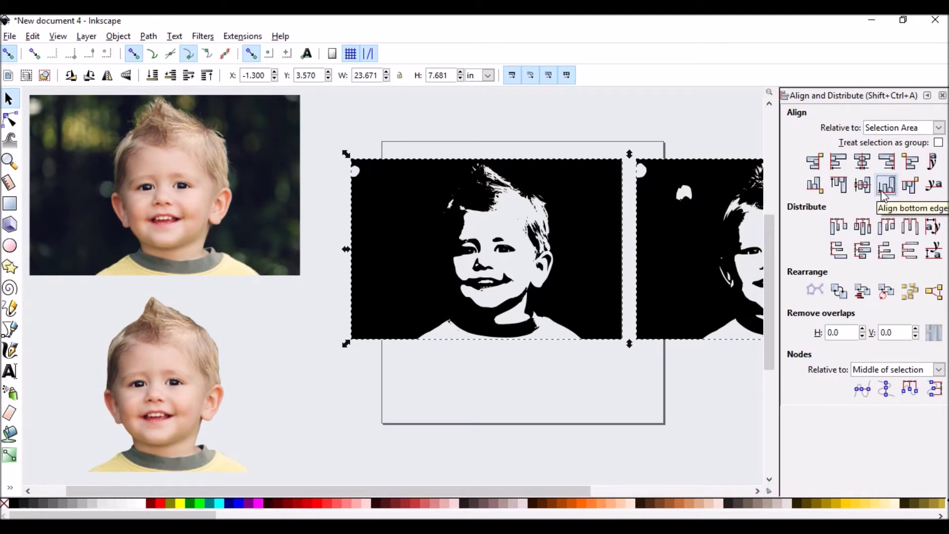
{"action": "left_click", "coordinate": [865, 164]}
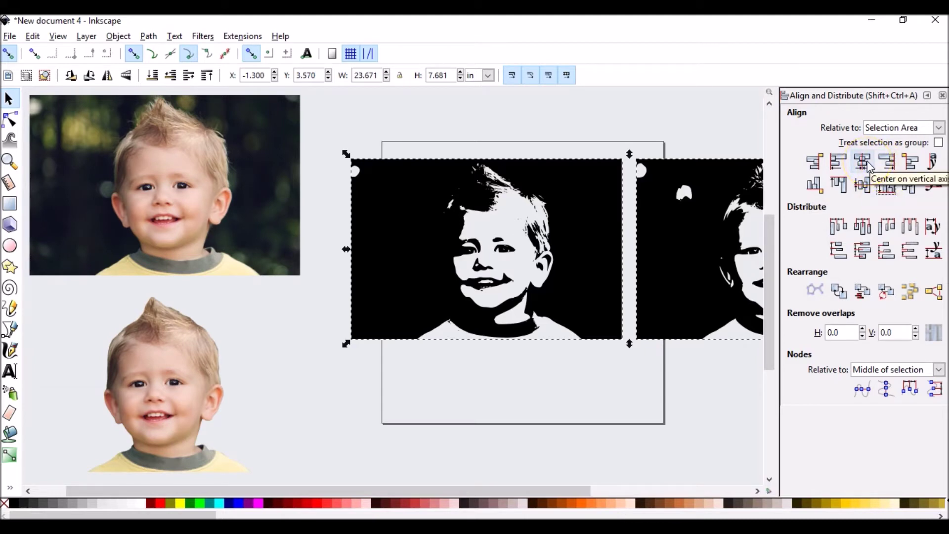
{"action": "left_click", "coordinate": [866, 165]}
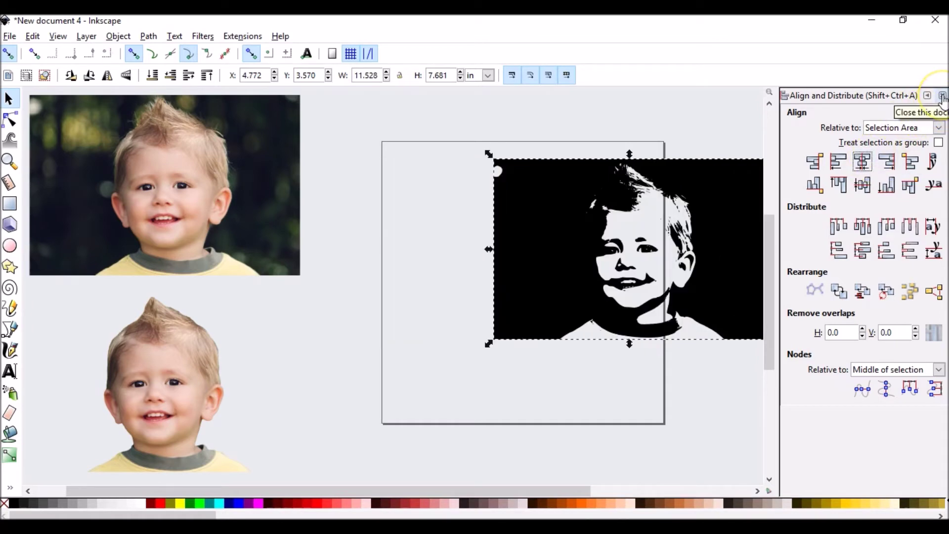
{"action": "left_click", "coordinate": [942, 98]}
- Move the stacked portrait onto the page and merge it with Path > Union
{"action": "left_click_drag", "start_coordinate": [735, 276], "coordinate": [630, 272]}
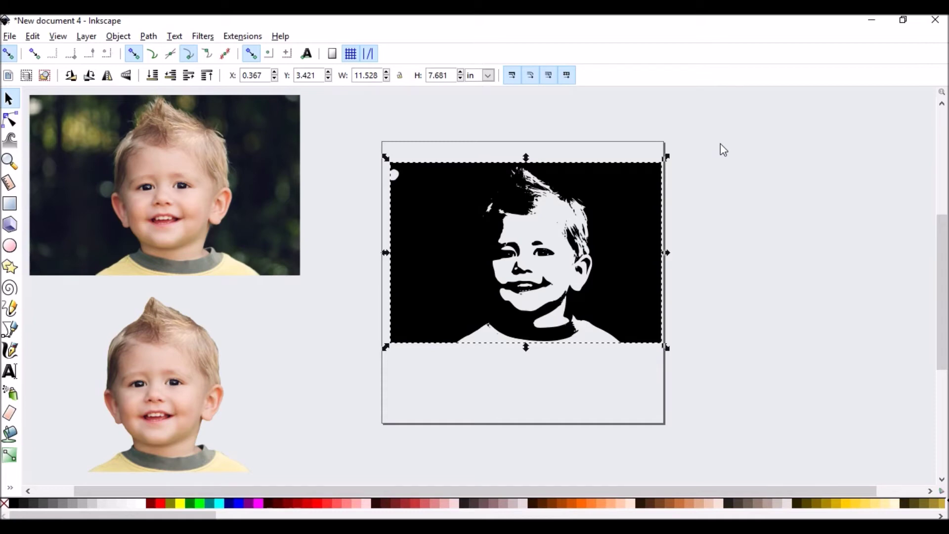
{"action": "left_click", "coordinate": [148, 37]}
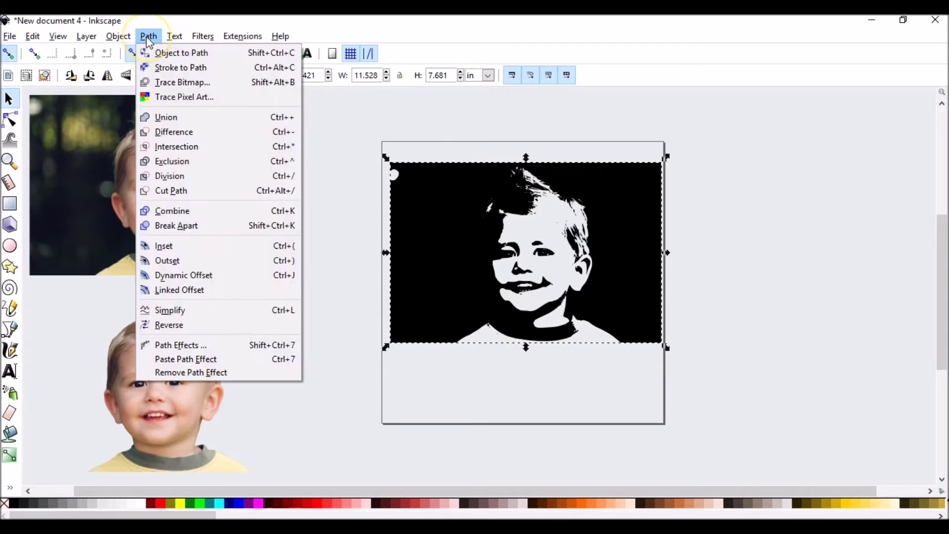
{"action": "left_click", "coordinate": [185, 116]}
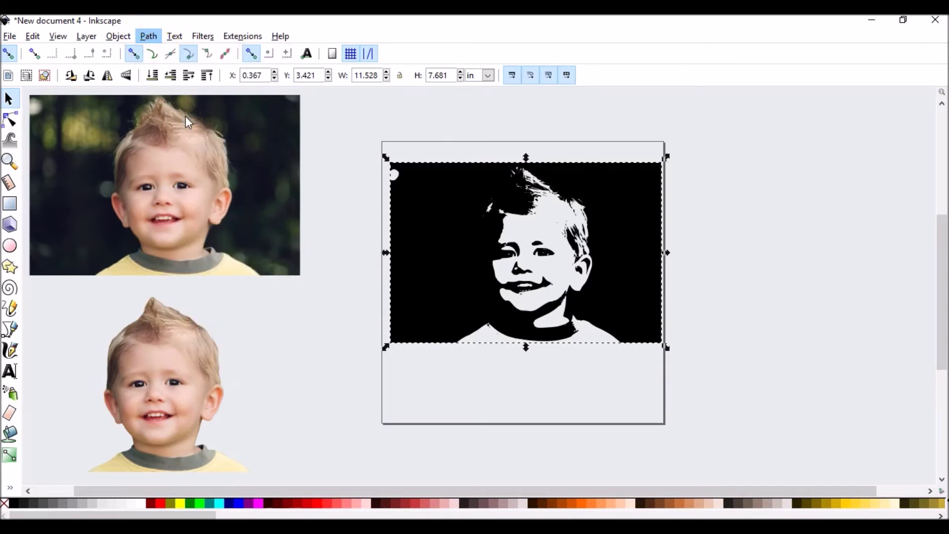
{"action": "left_click", "coordinate": [777, 286]}
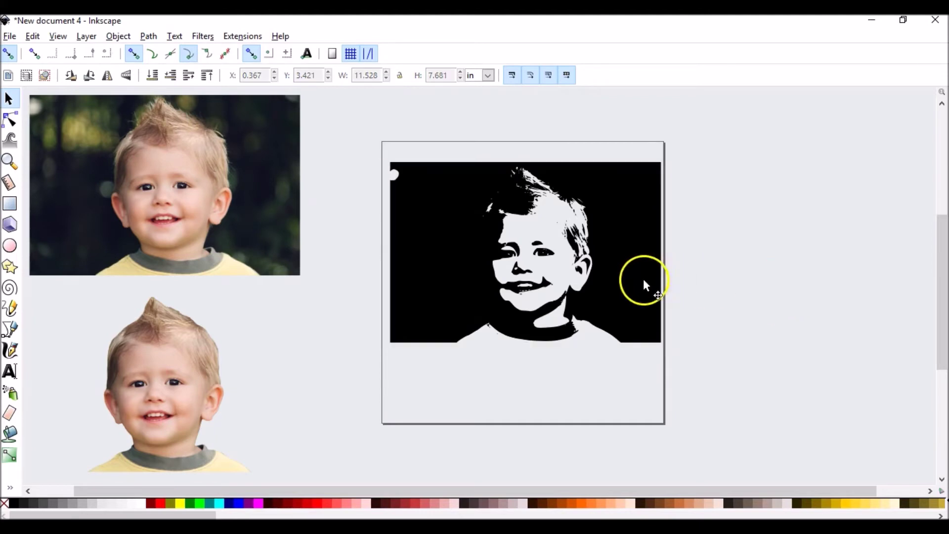
{"action": "mouse_move", "coordinate": [643, 284]}
{"action": "left_mouse_down"}
{"action": "mouse_move", "coordinate": [748, 283]}
{"action": "mouse_move", "coordinate": [629, 284]}
{"action": "mouse_move", "coordinate": [640, 281]}
{"action": "left_mouse_up"}
- Zoom in repeatedly on the white notch at the trace's top-left corner
{"action": "key", "text": "n"}
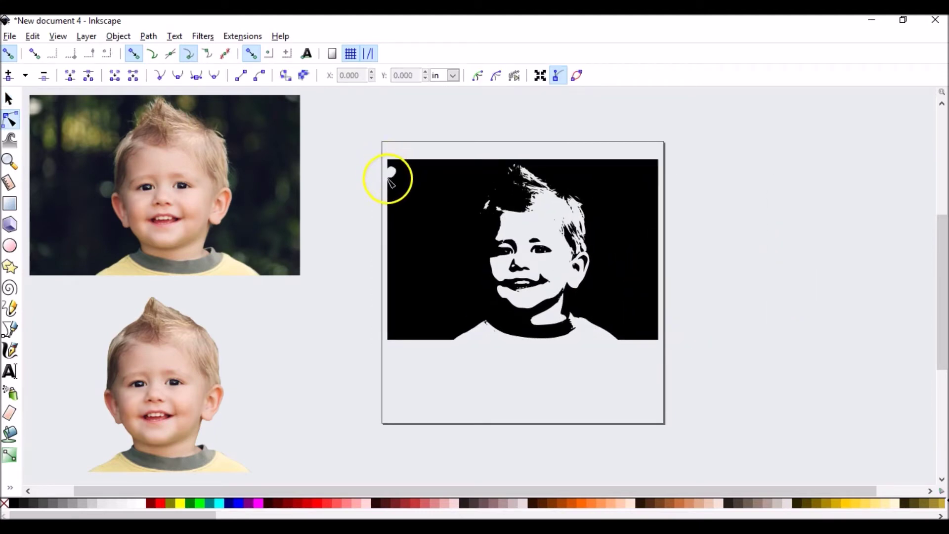
{"action": "left_click", "coordinate": [9, 161]}
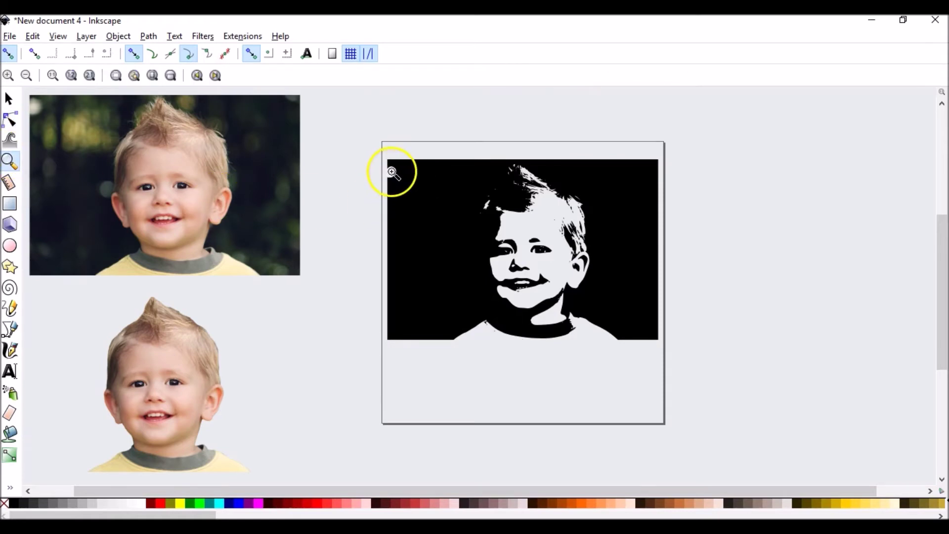
{"action": "left_click", "coordinate": [393, 172]}
{"action": "left_click", "coordinate": [393, 172]}
{"action": "left_click", "coordinate": [393, 171]}
{"action": "left_click", "coordinate": [393, 171]}
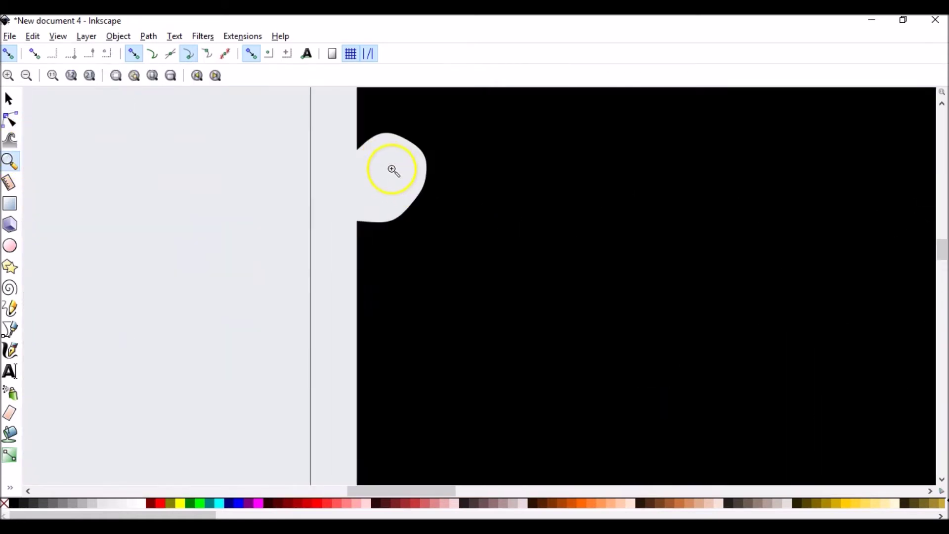
{"action": "left_click", "coordinate": [401, 172]}
{"action": "scroll", "coordinate": [419, 165], "scroll_direction": "up", "scroll_amount": 3}
{"action": "left_click", "coordinate": [401, 267]}
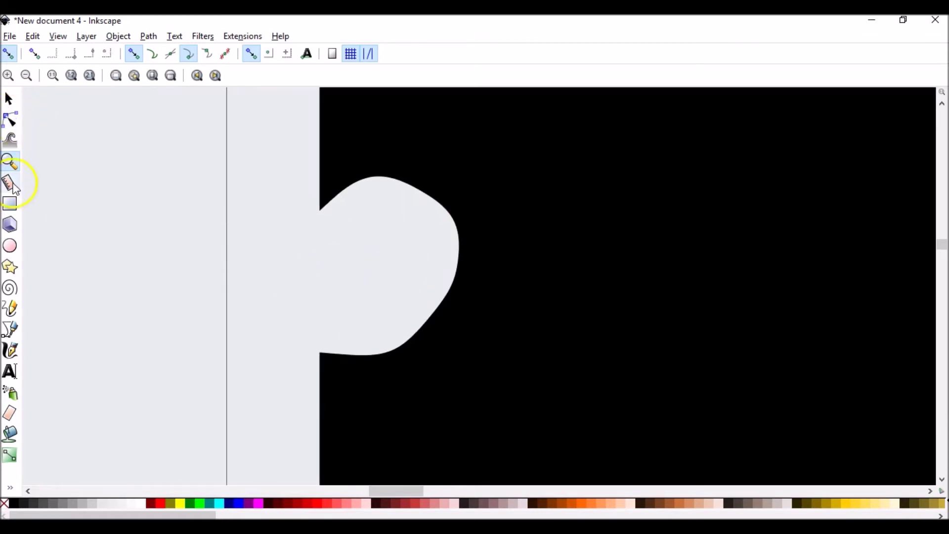
{"action": "left_click", "coordinate": [12, 121]}
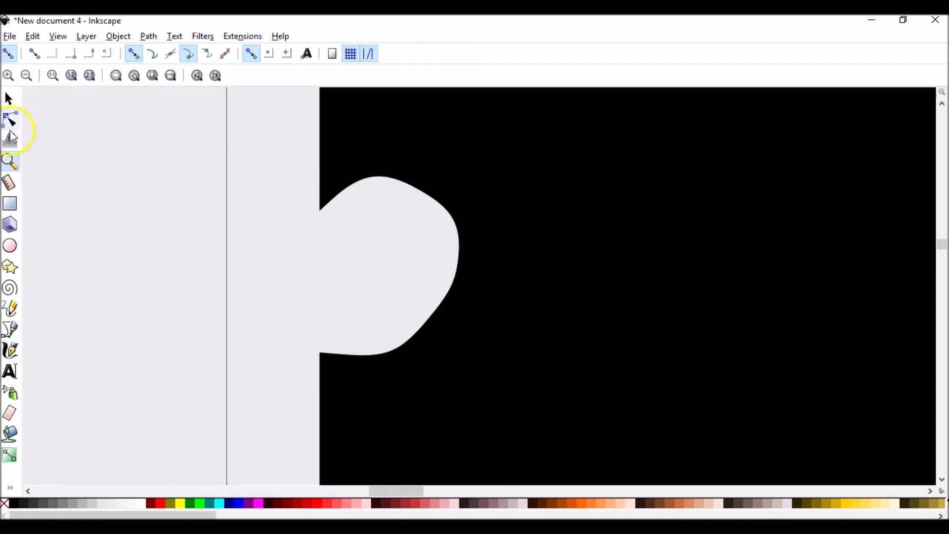
{"action": "left_click", "coordinate": [9, 98]}
- Drag the notch's lower nodes and curve handles onto the photo's left edge
{"action": "double_click", "coordinate": [511, 214]}
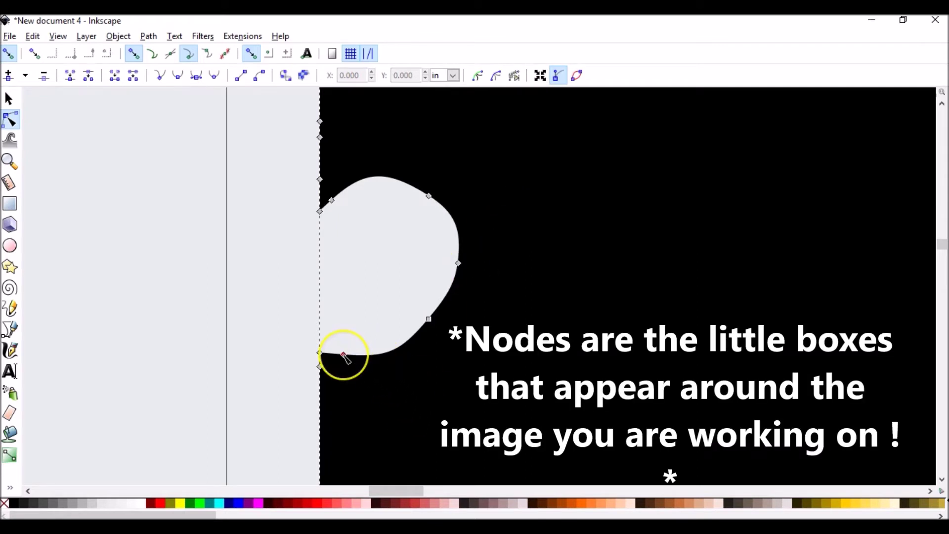
{"action": "left_click_drag", "start_coordinate": [344, 354], "coordinate": [320, 334]}
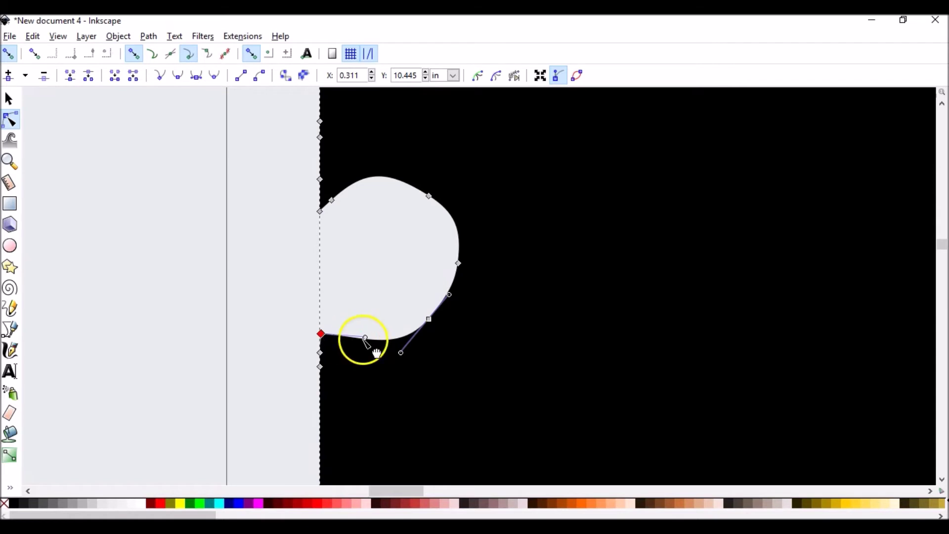
{"action": "left_click_drag", "start_coordinate": [428, 319], "coordinate": [322, 220]}
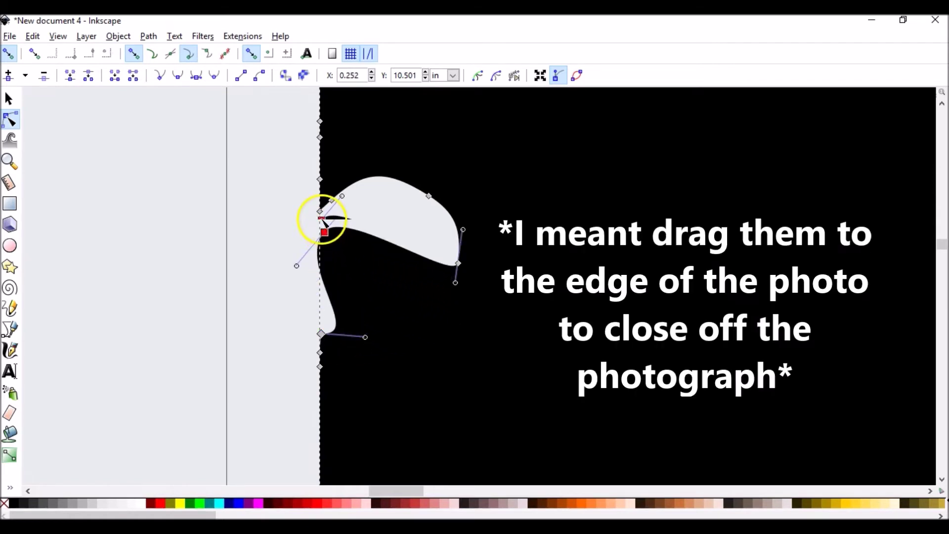
{"action": "left_click_drag", "start_coordinate": [365, 338], "coordinate": [325, 262]}
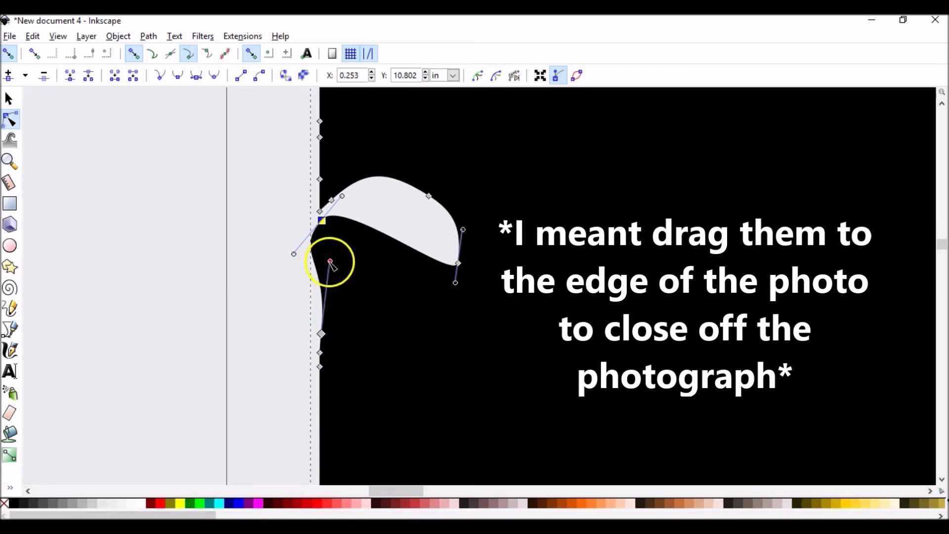
{"action": "left_click_drag", "start_coordinate": [344, 195], "coordinate": [328, 182]}
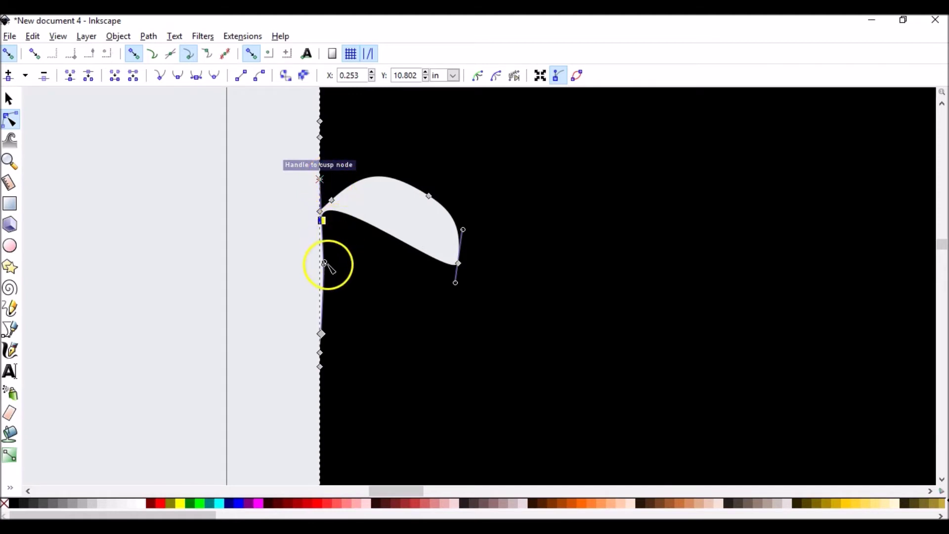
{"action": "left_click_drag", "start_coordinate": [324, 264], "coordinate": [322, 260]}
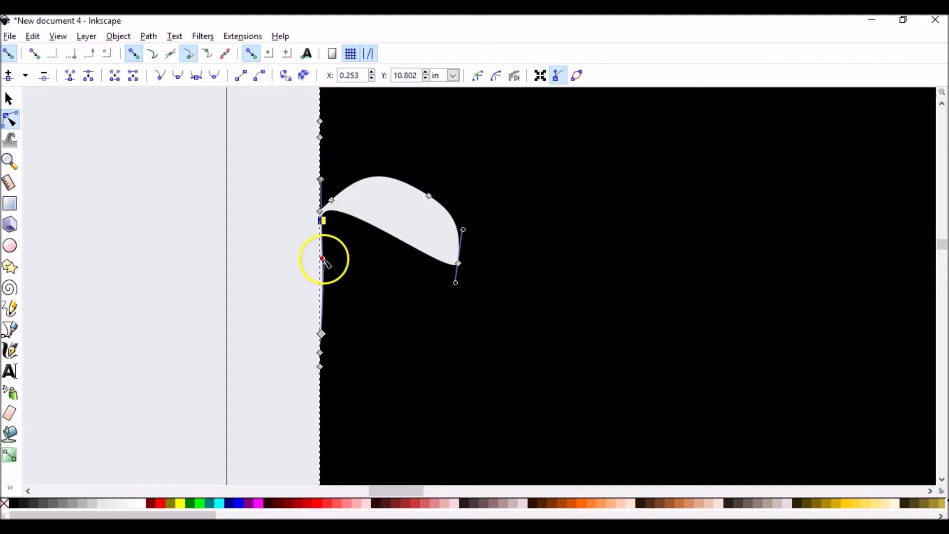
- Collapse the remaining white shape's nodes against the edge, then return to the Selector
{"action": "left_click_drag", "start_coordinate": [459, 265], "coordinate": [351, 184]}
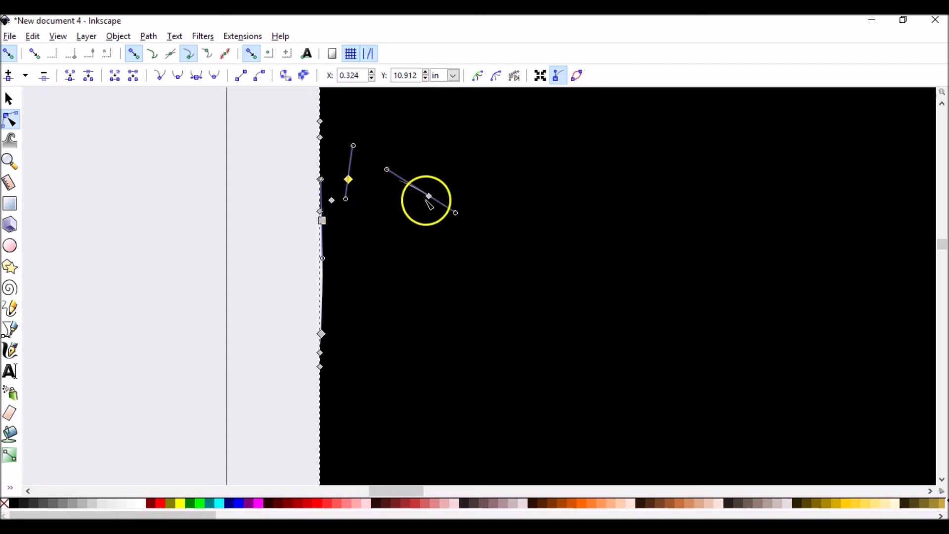
{"action": "left_click_drag", "start_coordinate": [428, 198], "coordinate": [350, 128]}
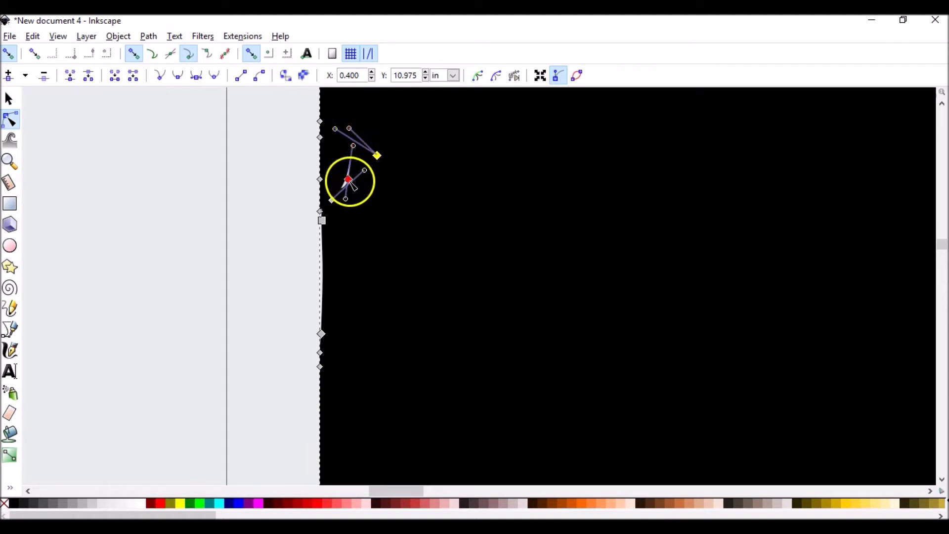
{"action": "left_click_drag", "start_coordinate": [350, 181], "coordinate": [342, 177]}
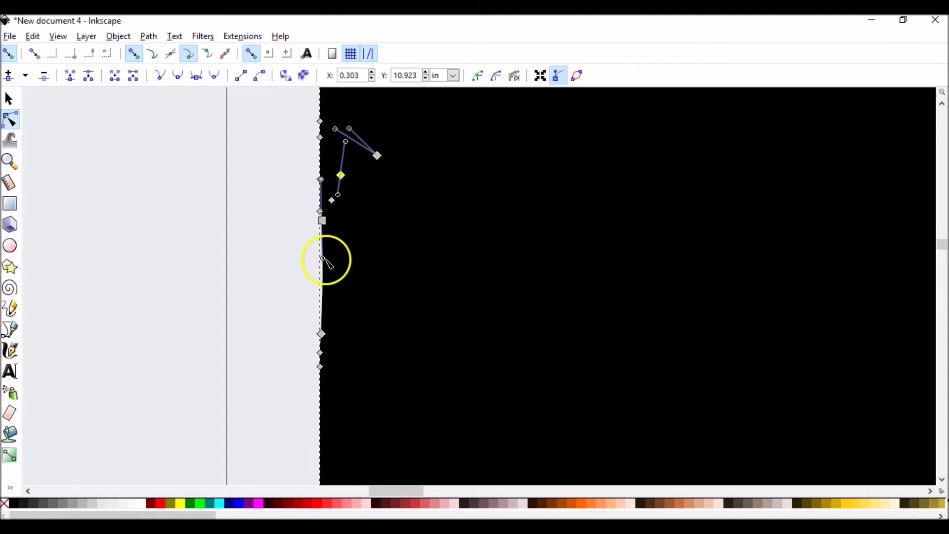
{"action": "left_click", "coordinate": [321, 220]}
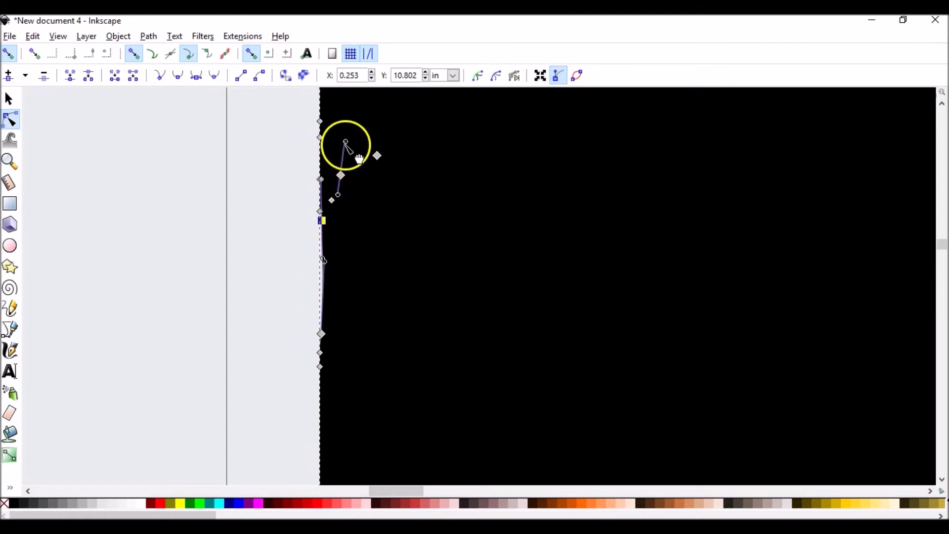
{"action": "left_click_drag", "start_coordinate": [346, 144], "coordinate": [337, 142]}
{"action": "left_click", "coordinate": [297, 205]}
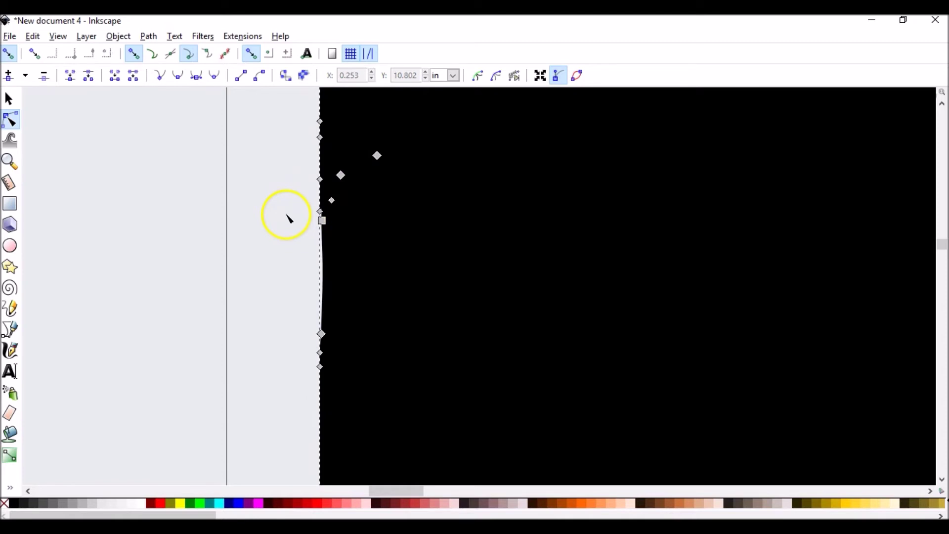
{"action": "left_click", "coordinate": [288, 217]}
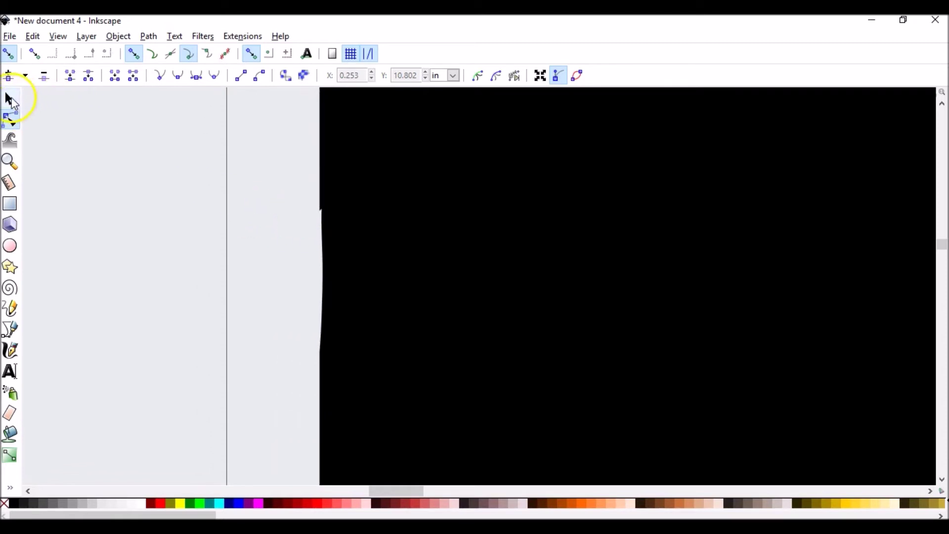
{"action": "left_click", "coordinate": [9, 99]}
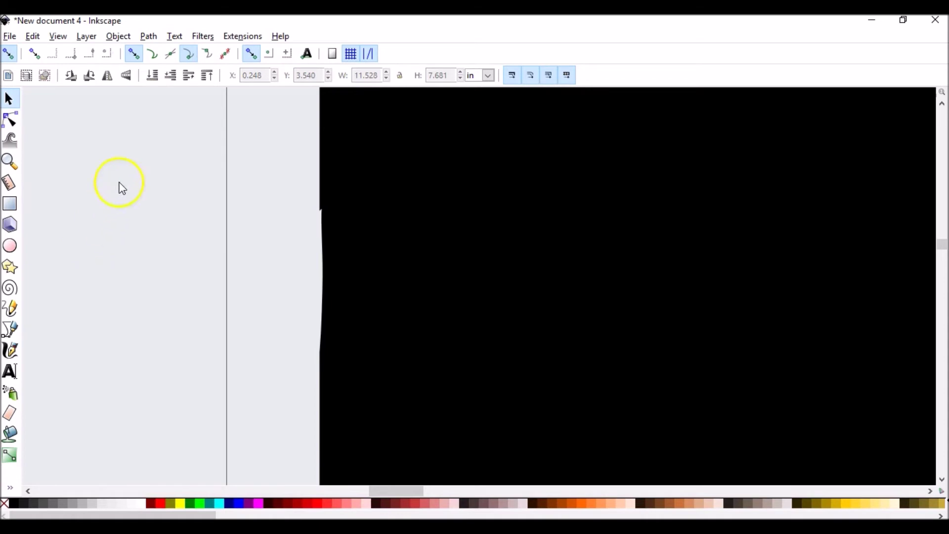
- Zoom to 1:1 and select the black-and-white trace beside the colour photo
{"action": "left_click", "coordinate": [56, 37]}
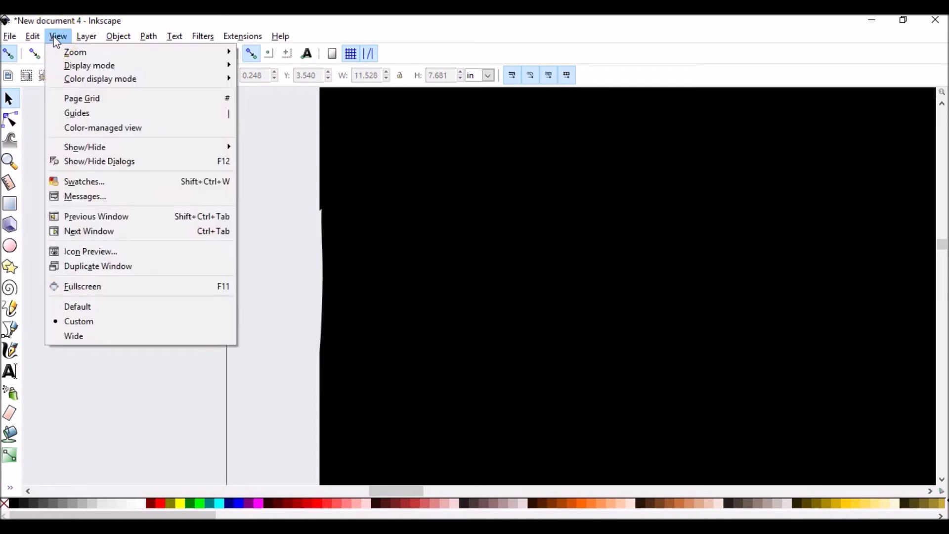
{"action": "mouse_move", "coordinate": [74, 51]}
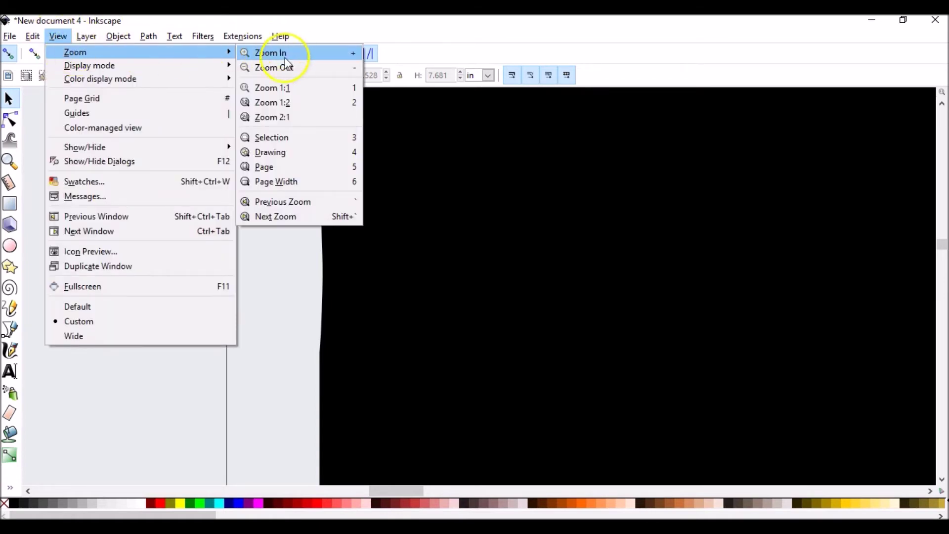
{"action": "left_click", "coordinate": [277, 88]}
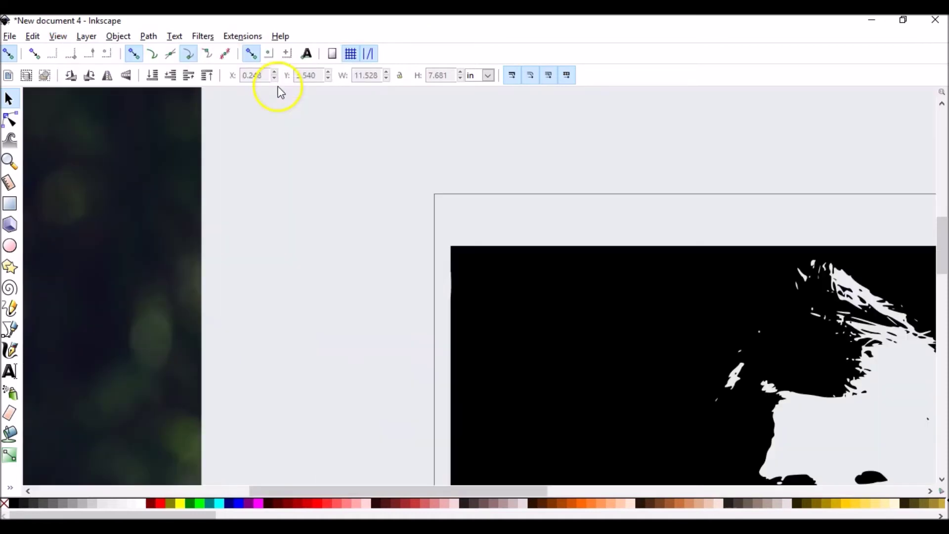
{"action": "mouse_move", "coordinate": [709, 291]}
{"action": "left_mouse_down"}
{"action": "mouse_move", "coordinate": [707, 346]}
{"action": "mouse_move", "coordinate": [711, 296]}
{"action": "left_mouse_up"}
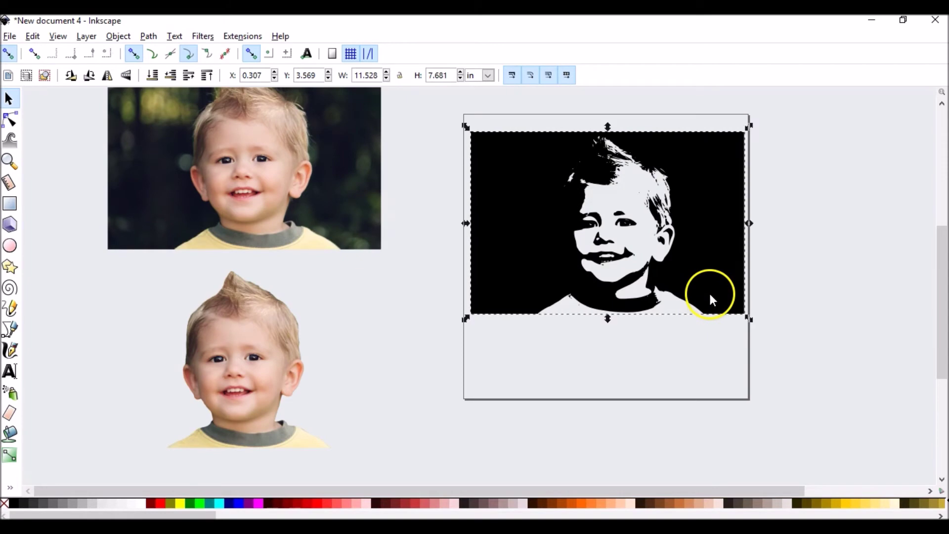
{"action": "key", "text": "n"}
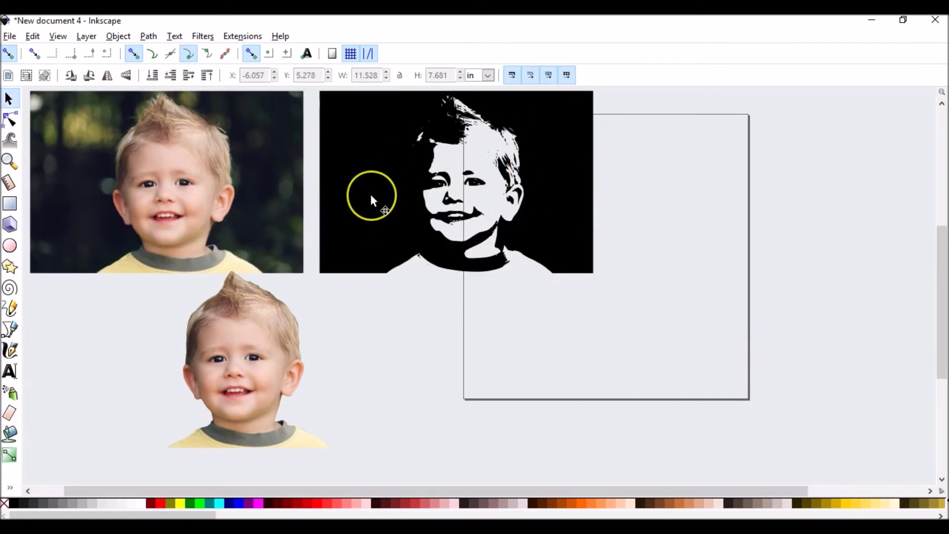
{"action": "left_click", "coordinate": [372, 195]}
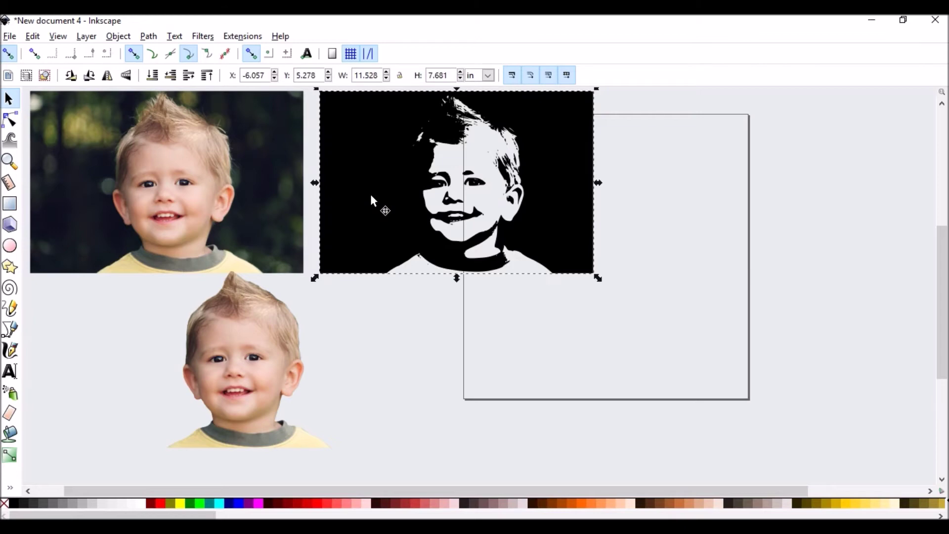
{"action": "left_click", "coordinate": [9, 36]}
- Save as Plain SVG on the Desktop, named 'SVG Preston with Background'
{"action": "left_click", "coordinate": [53, 134]}
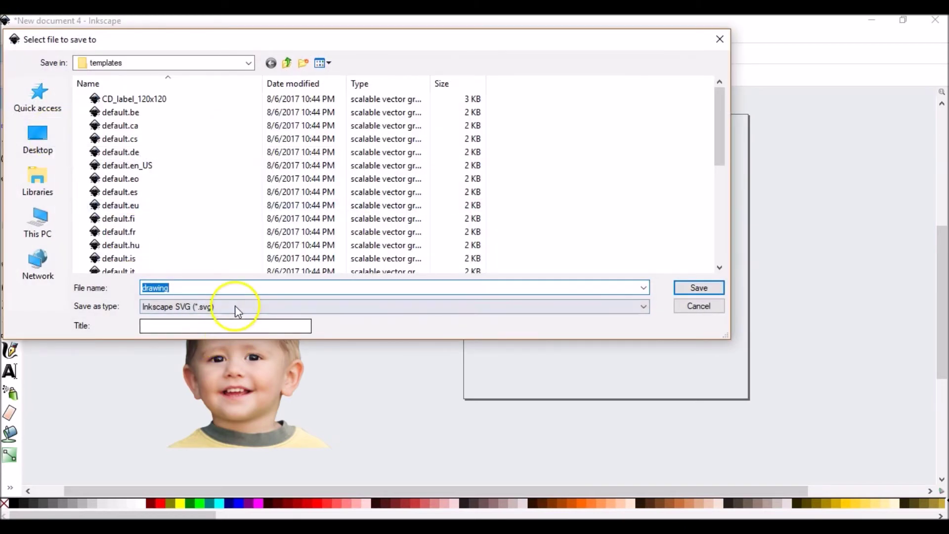
{"action": "left_click", "coordinate": [235, 305]}
{"action": "left_click", "coordinate": [183, 63]}
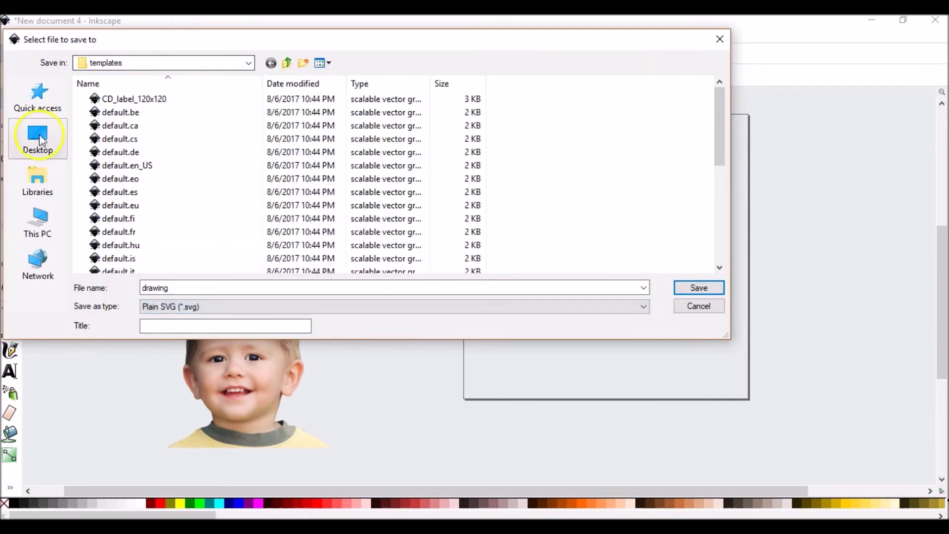
{"action": "left_click", "coordinate": [38, 137]}
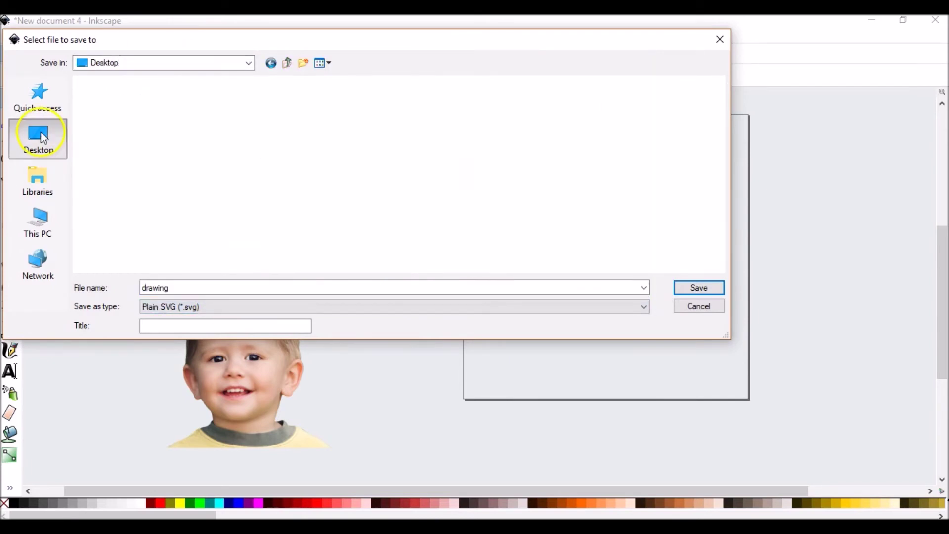
{"action": "double_click", "coordinate": [195, 286]}
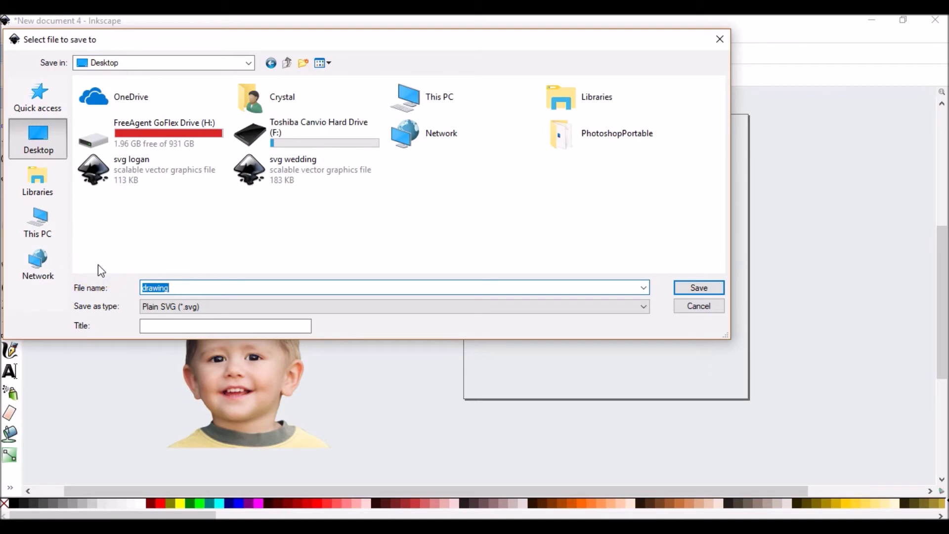
{"action": "type", "text": "SVG Preston with Backgr"}
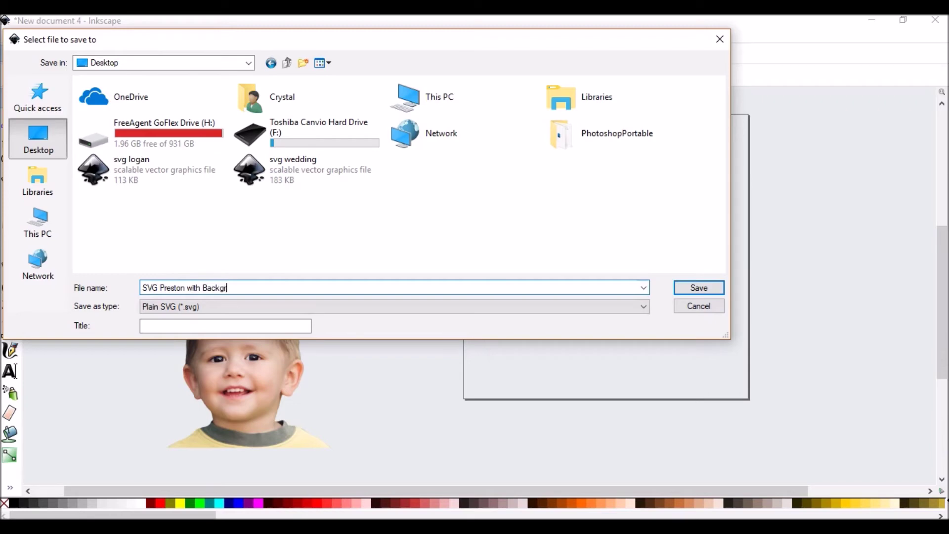
{"action": "type", "text": "ound"}
{"action": "key", "text": "Return"}
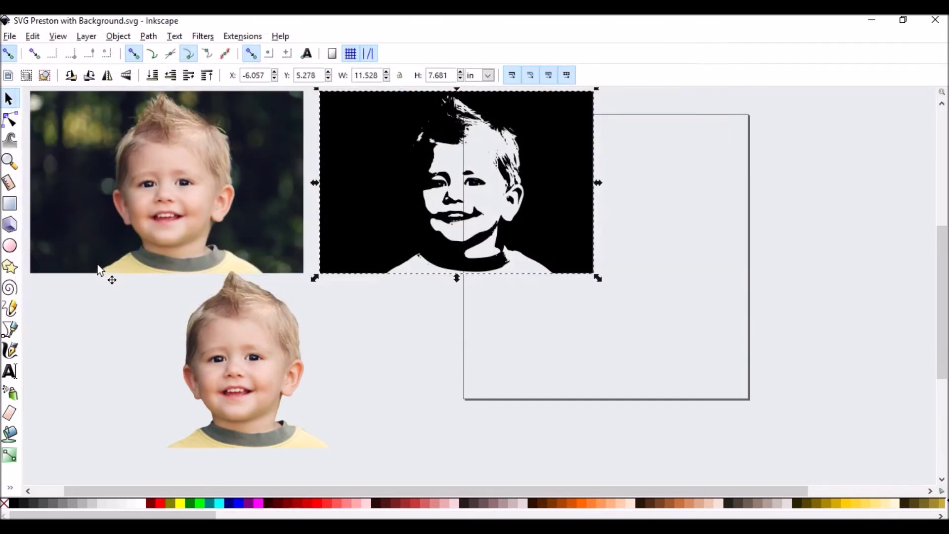
- Move the cut-out boy photo to the left and select it
{"action": "left_click", "coordinate": [647, 216]}
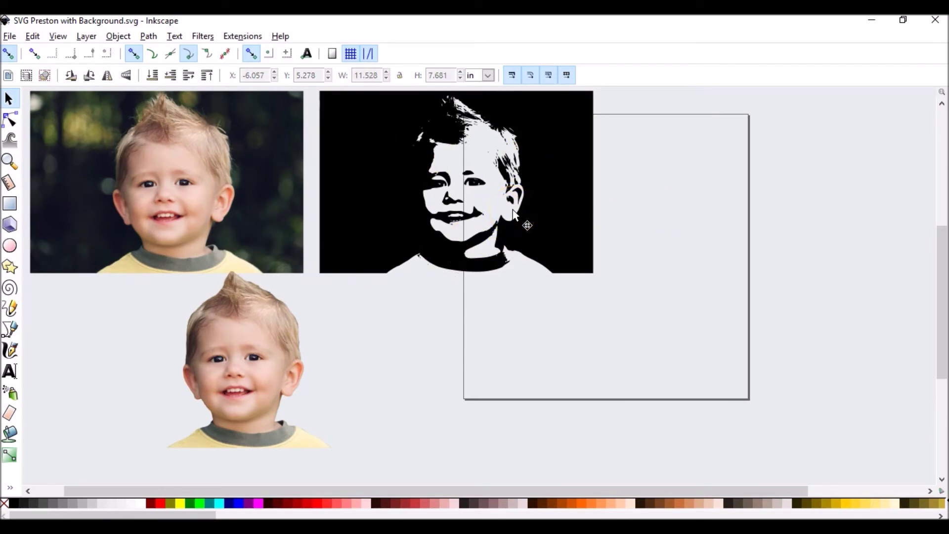
{"action": "left_click_drag", "start_coordinate": [512, 210], "coordinate": [265, 340]}
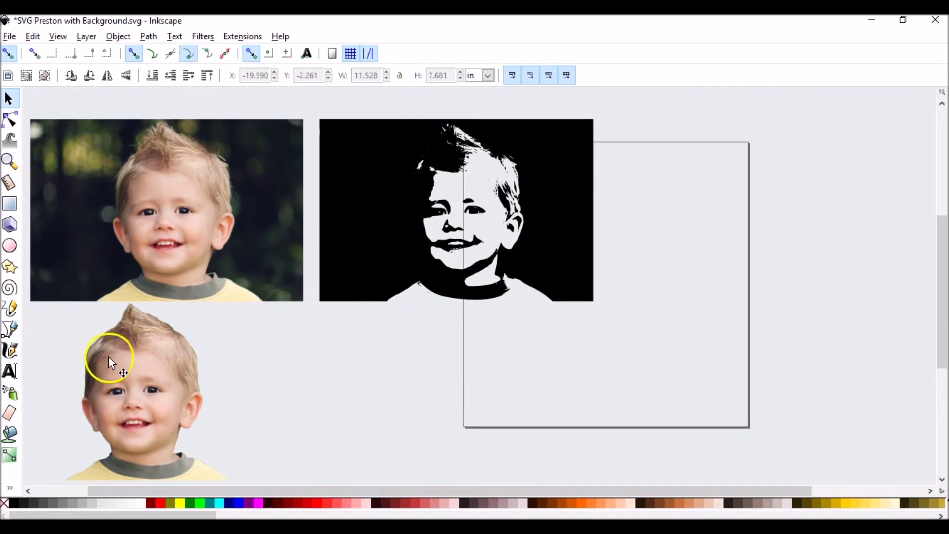
{"action": "left_click", "coordinate": [130, 353]}
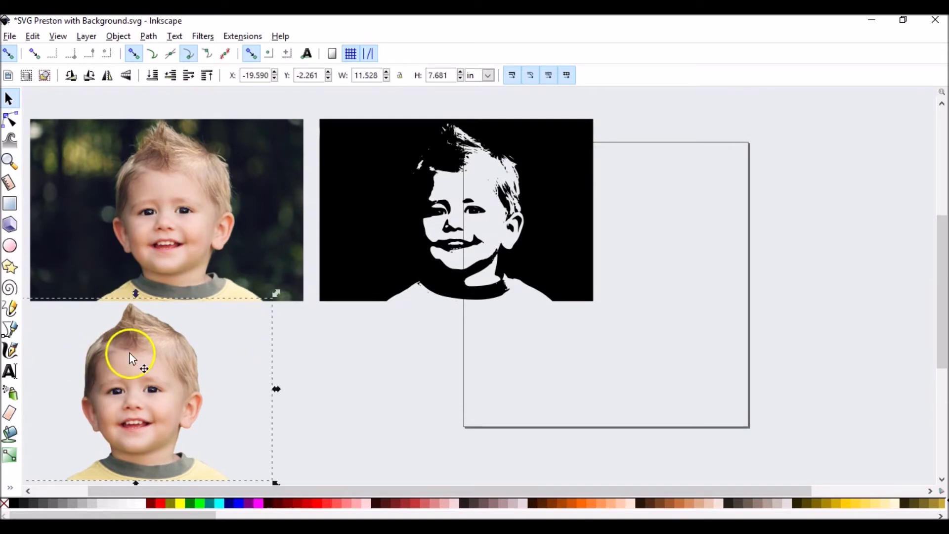
- Trace Bitmap the photo in Grays with 5 stacked scans and background removed
{"action": "left_click", "coordinate": [148, 36]}
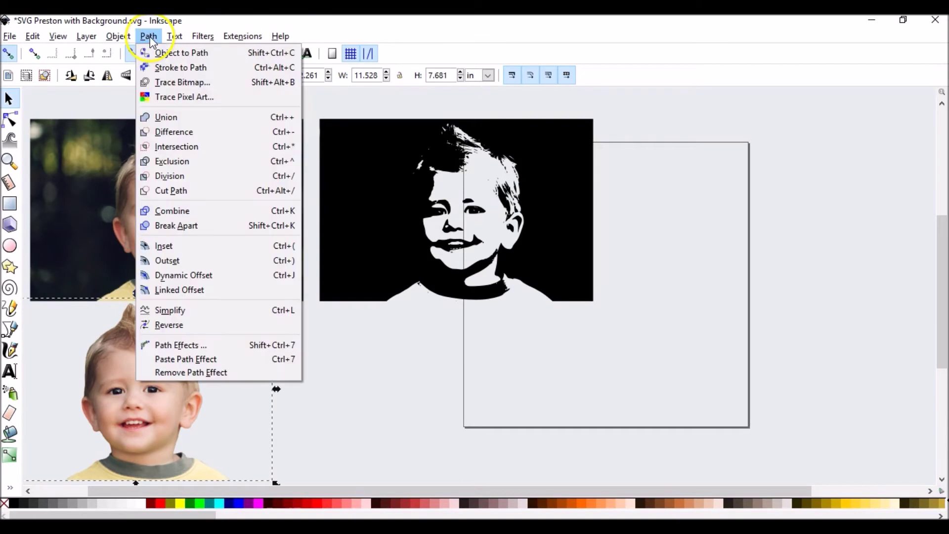
{"action": "left_click", "coordinate": [183, 82]}
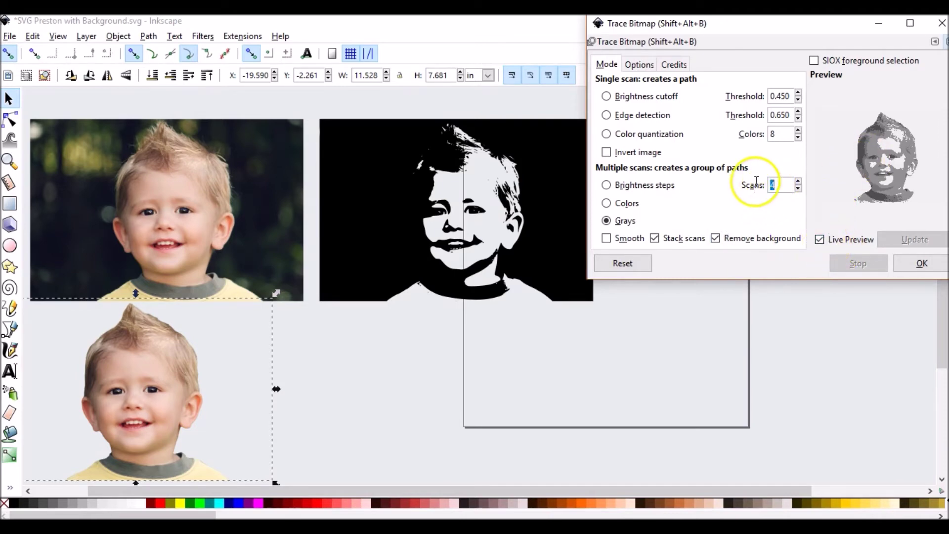
{"action": "key", "text": "BackSpace"}
{"action": "type", "text": "5"}
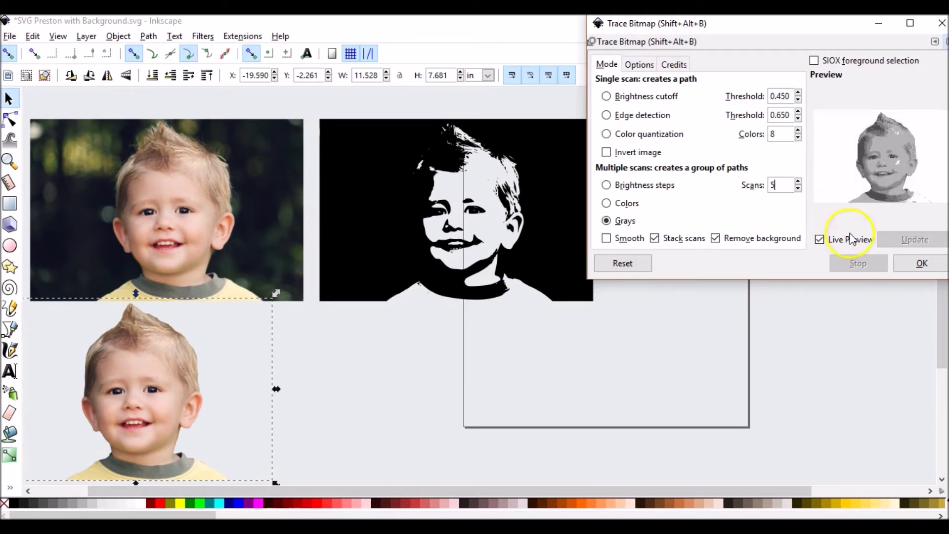
{"action": "left_click", "coordinate": [922, 265]}
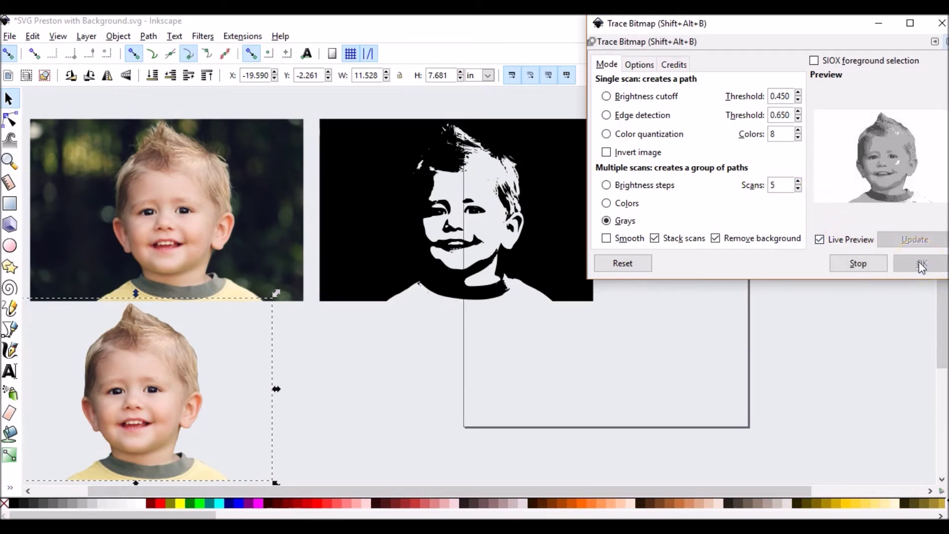
{"action": "left_click", "coordinate": [942, 23]}
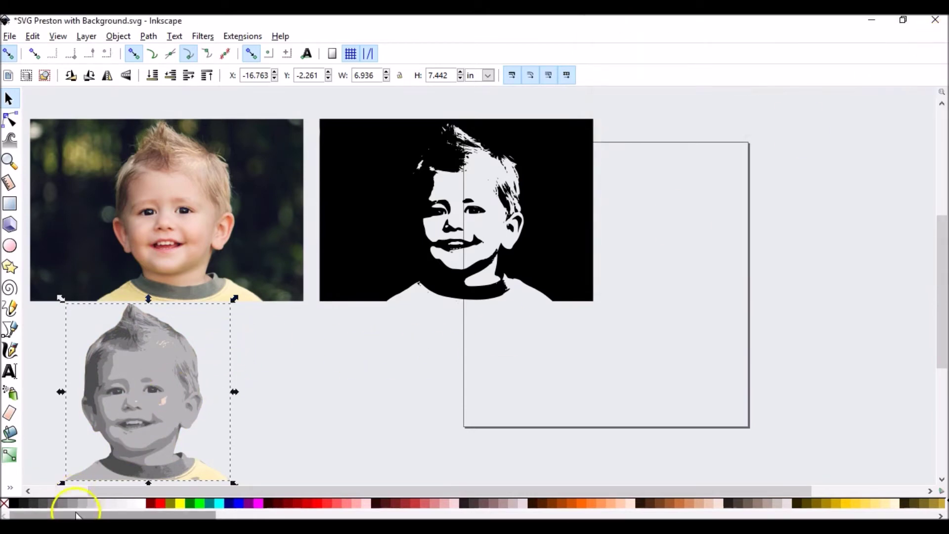
- Fill the grayscale trace black and spread its stacked scan layers apart across the canvas
{"action": "left_click", "coordinate": [16, 503]}
{"action": "left_click_drag", "start_coordinate": [133, 383], "coordinate": [310, 383]}
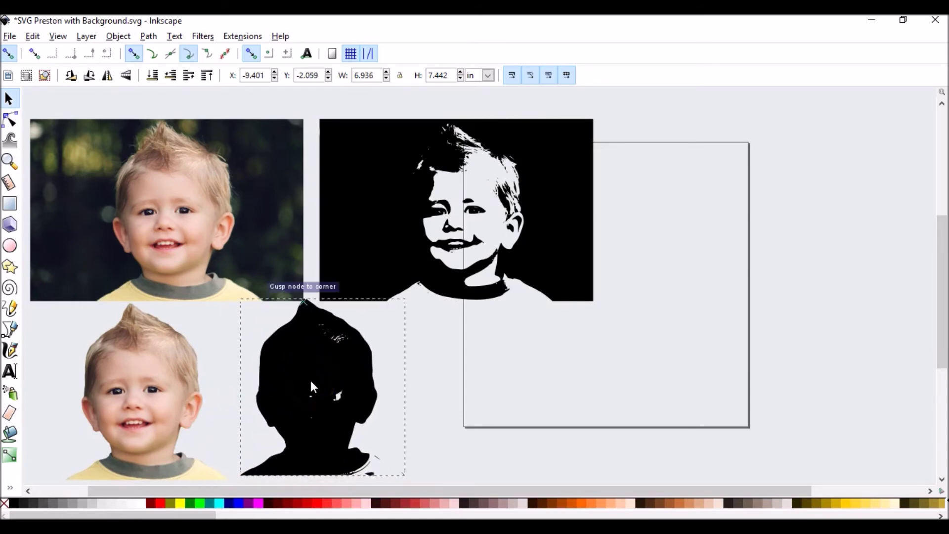
{"action": "left_click", "coordinate": [310, 383], "text": "alt"}
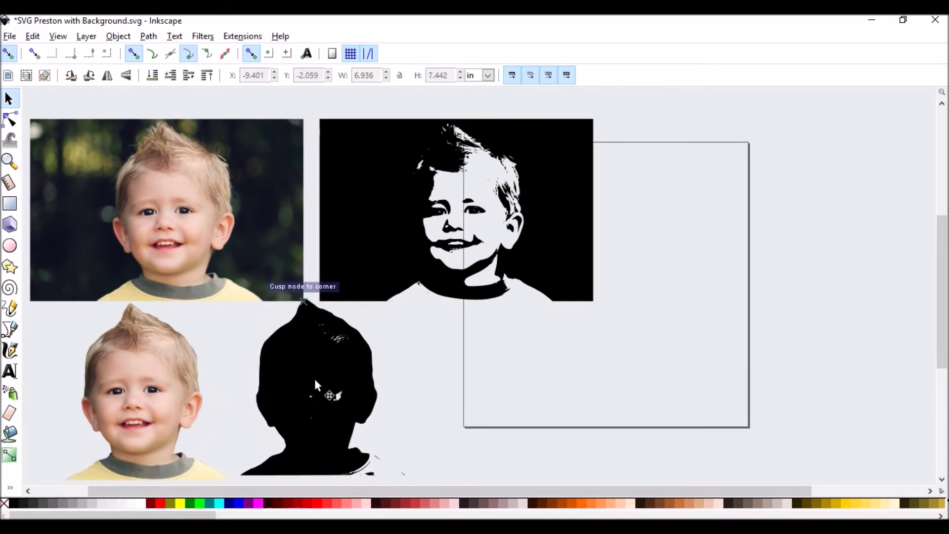
{"action": "mouse_move", "coordinate": [314, 379]}
{"action": "left_mouse_down"}
{"action": "mouse_move", "coordinate": [460, 390]}
{"action": "mouse_move", "coordinate": [350, 374]}
{"action": "mouse_move", "coordinate": [616, 382]}
{"action": "left_mouse_up"}
{"action": "left_click", "coordinate": [455, 388], "text": "alt"}
{"action": "left_click_drag", "start_coordinate": [337, 372], "coordinate": [744, 364]}
- Line the face traces up in a row and delete the black silhouette
{"action": "left_click_drag", "start_coordinate": [292, 343], "coordinate": [297, 350]}
{"action": "left_click_drag", "start_coordinate": [406, 364], "coordinate": [398, 368]}
{"action": "left_click_drag", "start_coordinate": [532, 372], "coordinate": [513, 372]}
{"action": "left_click_drag", "start_coordinate": [685, 372], "coordinate": [667, 372]}
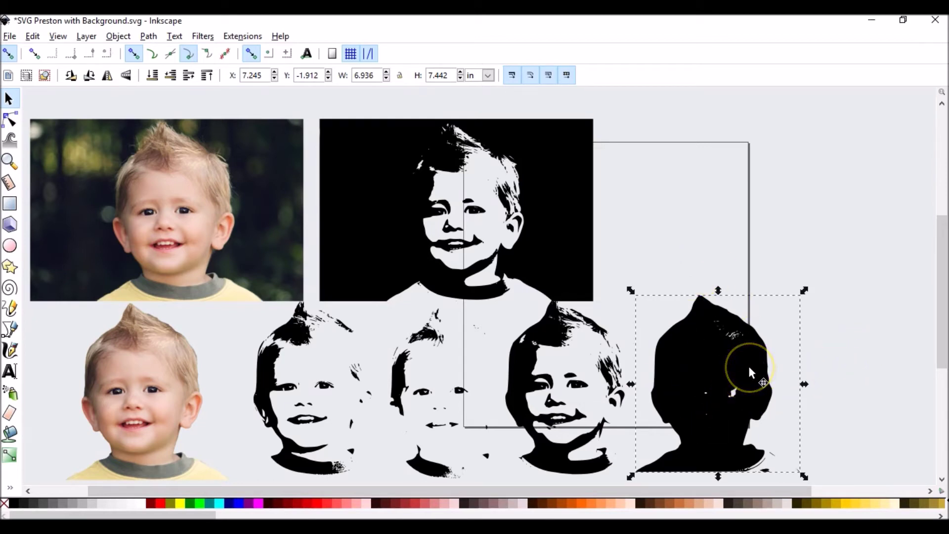
{"action": "key", "text": "Delete"}
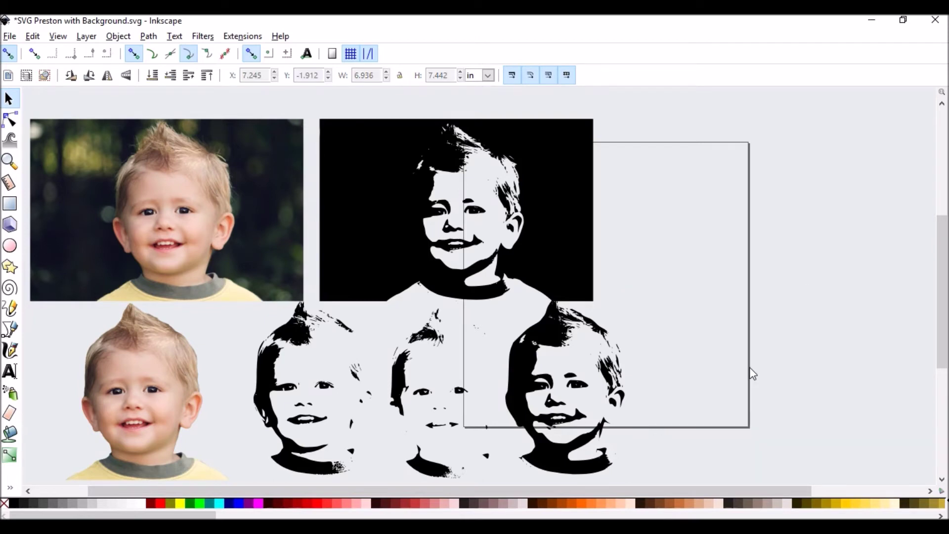
- Delete the faint middle face trace and move the darker trace beside the left one
{"action": "left_click", "coordinate": [431, 340]}
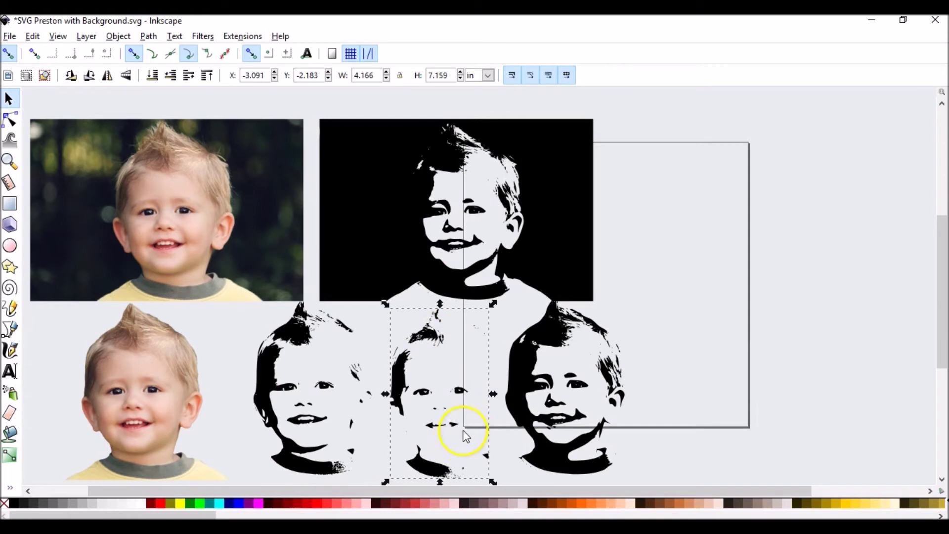
{"action": "key", "text": "Delete"}
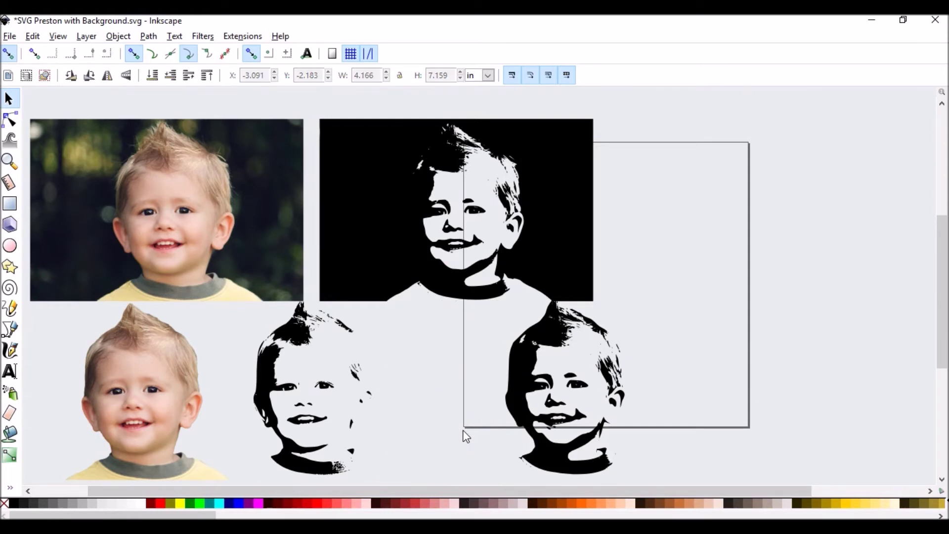
{"action": "mouse_move", "coordinate": [306, 472]}
{"action": "left_mouse_down"}
{"action": "mouse_move", "coordinate": [295, 478]}
{"action": "mouse_move", "coordinate": [305, 471]}
{"action": "left_mouse_up"}
{"action": "left_click_drag", "start_coordinate": [539, 464], "coordinate": [411, 472]}
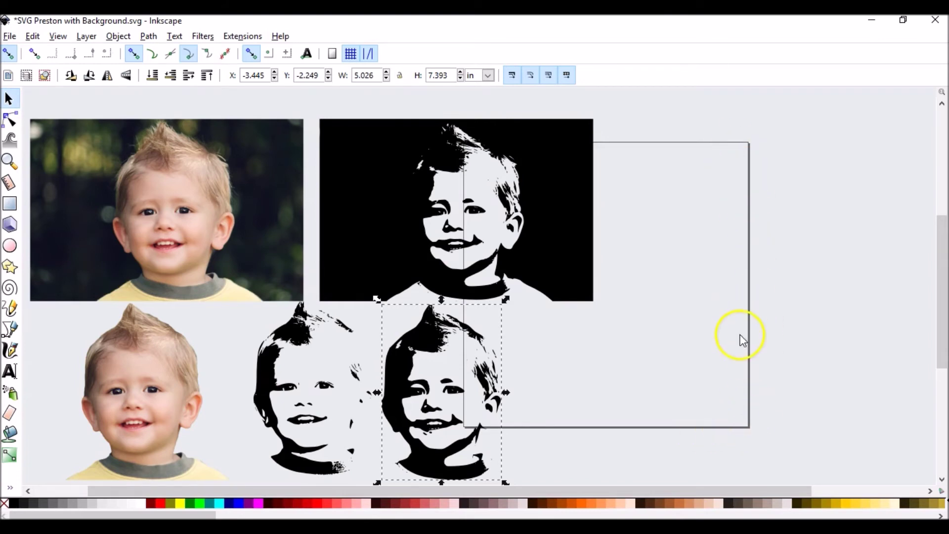
{"action": "left_click", "coordinate": [11, 37]}
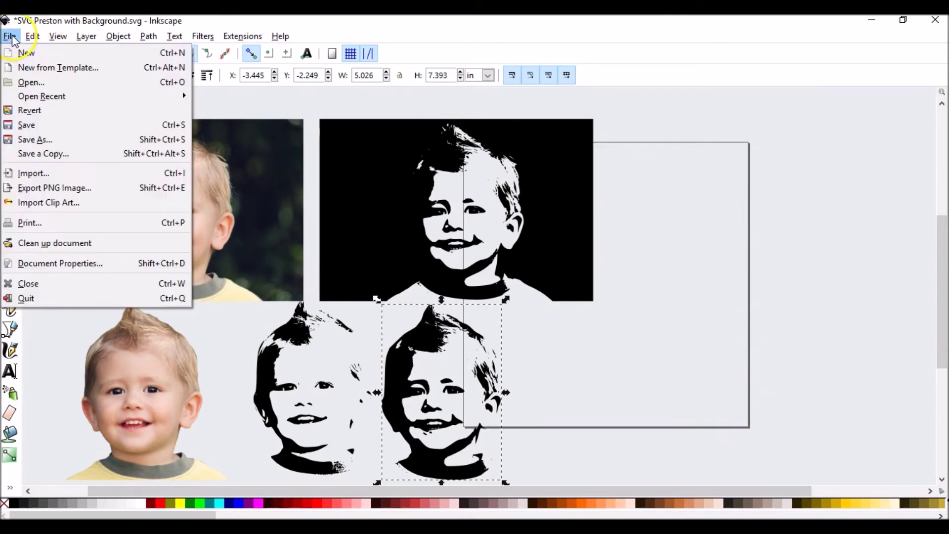
- Turn off Show page border in Document Properties
{"action": "left_click", "coordinate": [48, 265]}
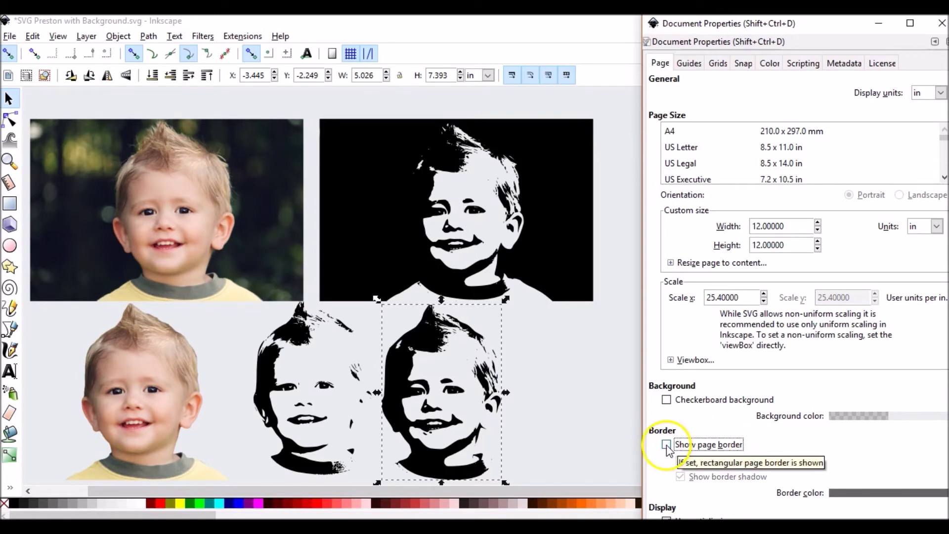
{"action": "left_click", "coordinate": [667, 445]}
{"action": "left_click", "coordinate": [941, 23]}
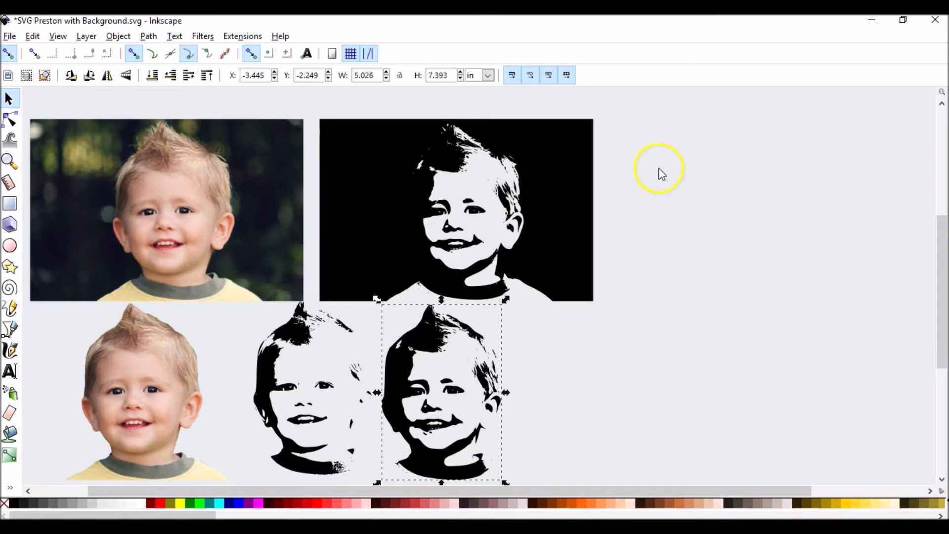
- Shift the lighter face trace left and down
{"action": "left_click", "coordinate": [604, 383]}
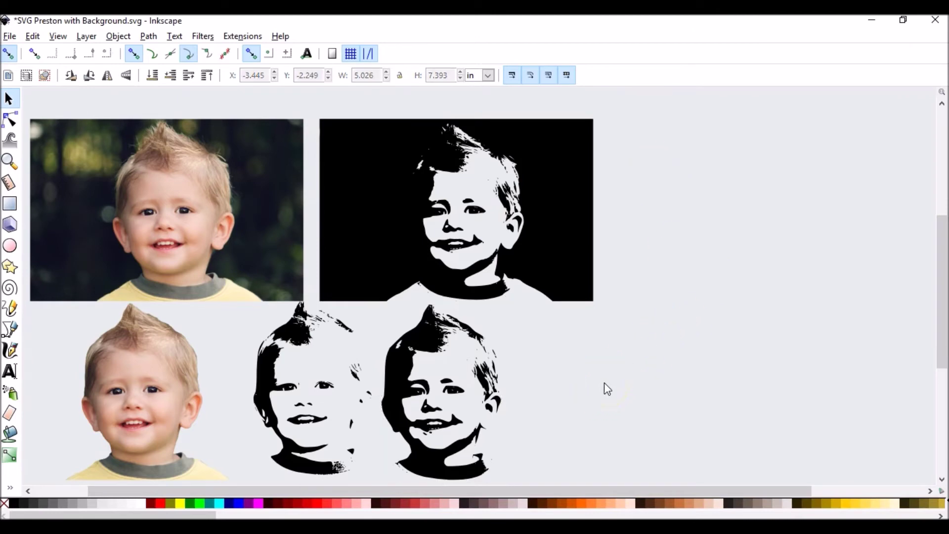
{"action": "left_click", "coordinate": [307, 465]}
{"action": "mouse_move", "coordinate": [307, 467]}
{"action": "left_mouse_down"}
{"action": "mouse_move", "coordinate": [314, 477]}
{"action": "mouse_move", "coordinate": [301, 479]}
{"action": "left_mouse_up"}
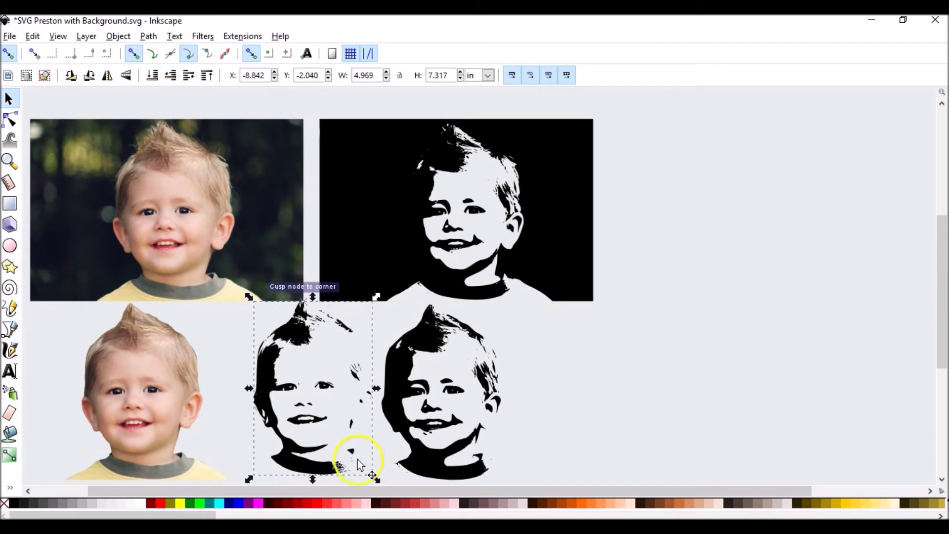
{"action": "key", "text": "Escape"}
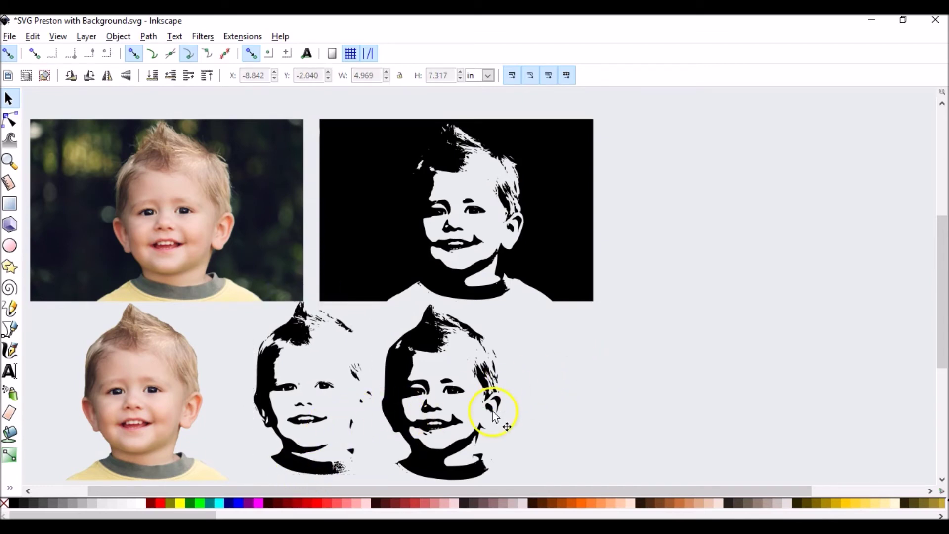
{"action": "key", "text": "ctrl+z"}
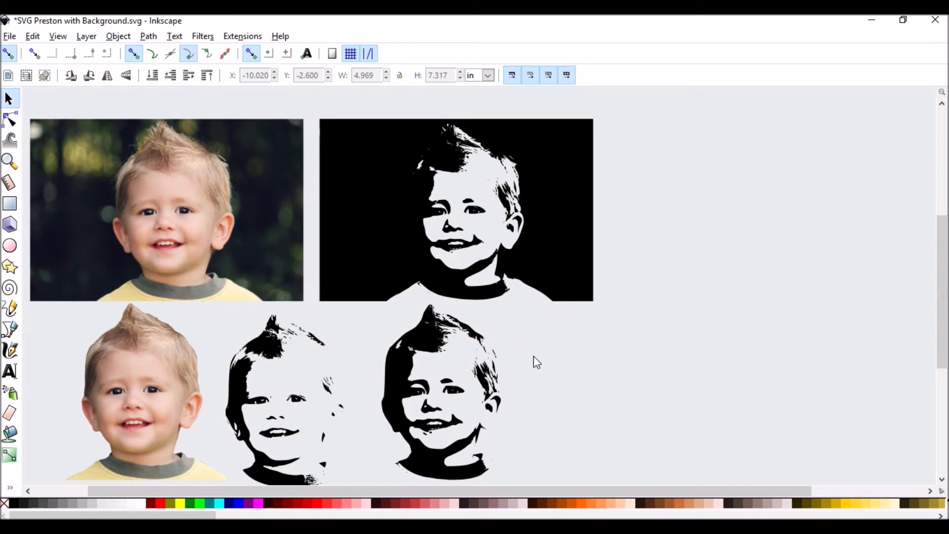
- Delete the darker face trace, leaving the lighter one selected
{"action": "left_click", "coordinate": [266, 338]}
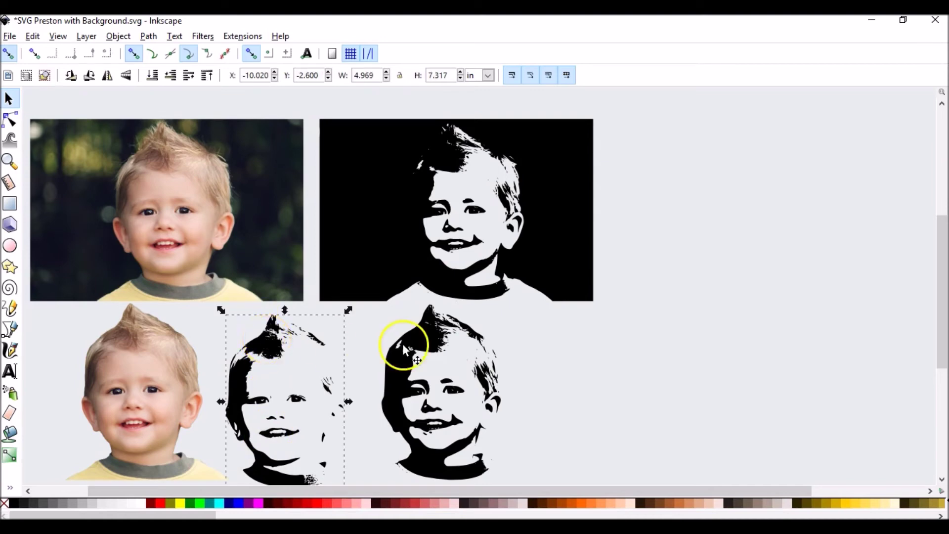
{"action": "left_click", "coordinate": [423, 346]}
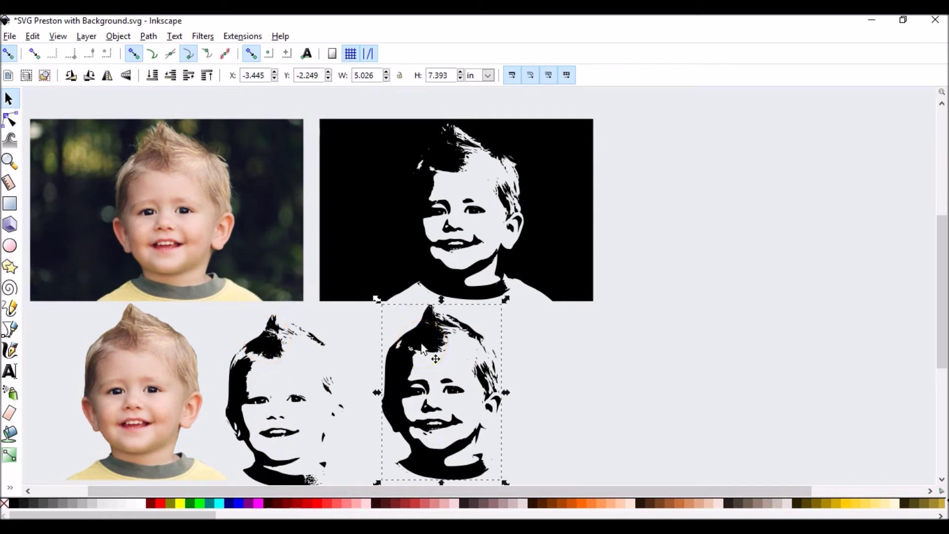
{"action": "key", "text": "Delete"}
{"action": "left_click", "coordinate": [265, 347]}
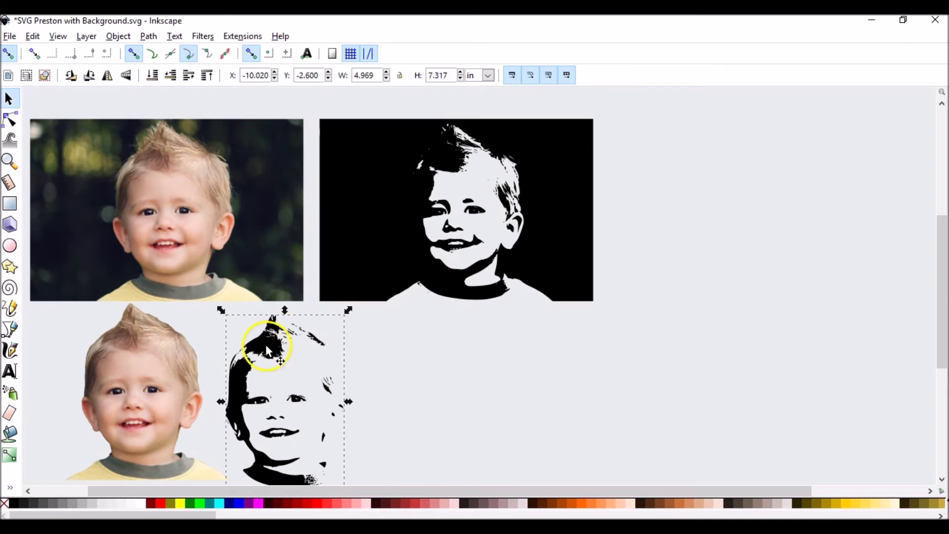
- Save as Inkscape SVG 'SVG Preston', removing 'with Background' from the file name
{"action": "left_click", "coordinate": [10, 36]}
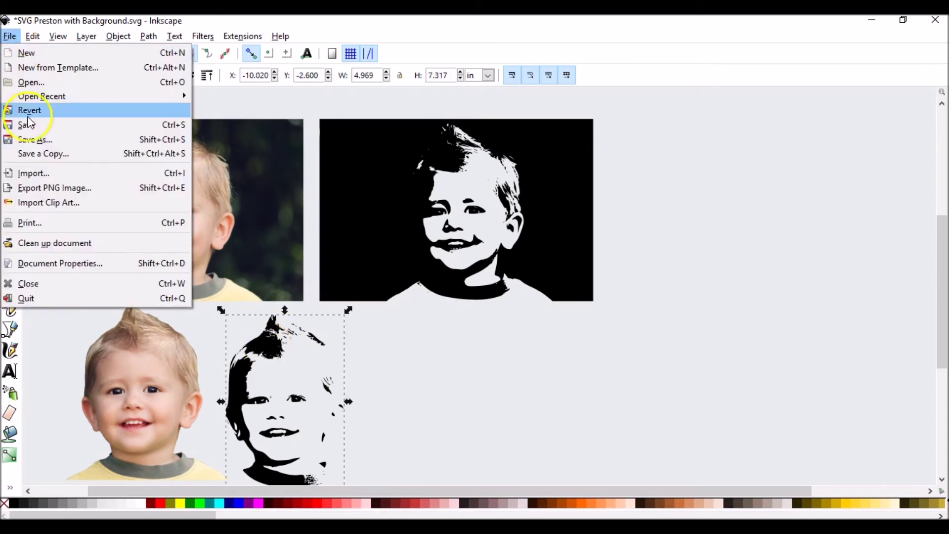
{"action": "left_click", "coordinate": [37, 142]}
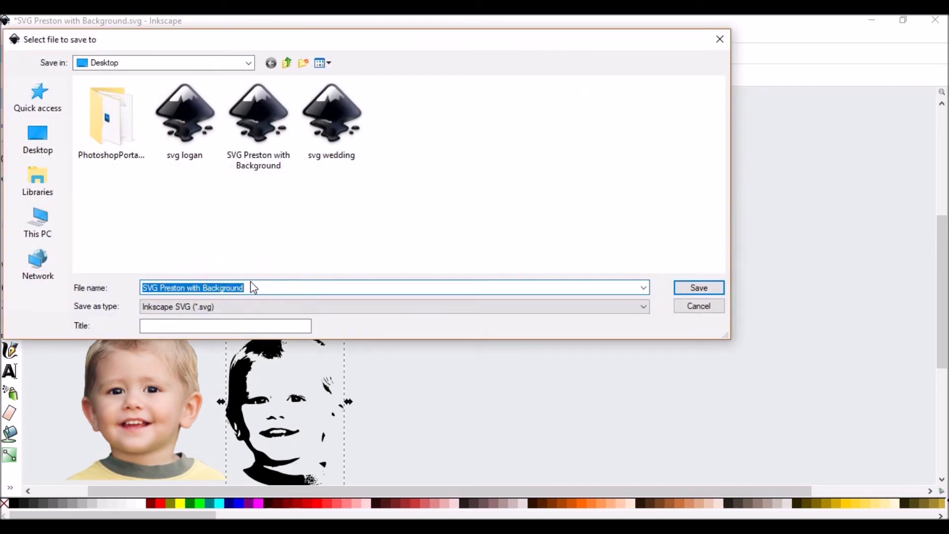
{"action": "left_click", "coordinate": [250, 282]}
{"action": "left_click_drag", "start_coordinate": [256, 287], "coordinate": [190, 289]}
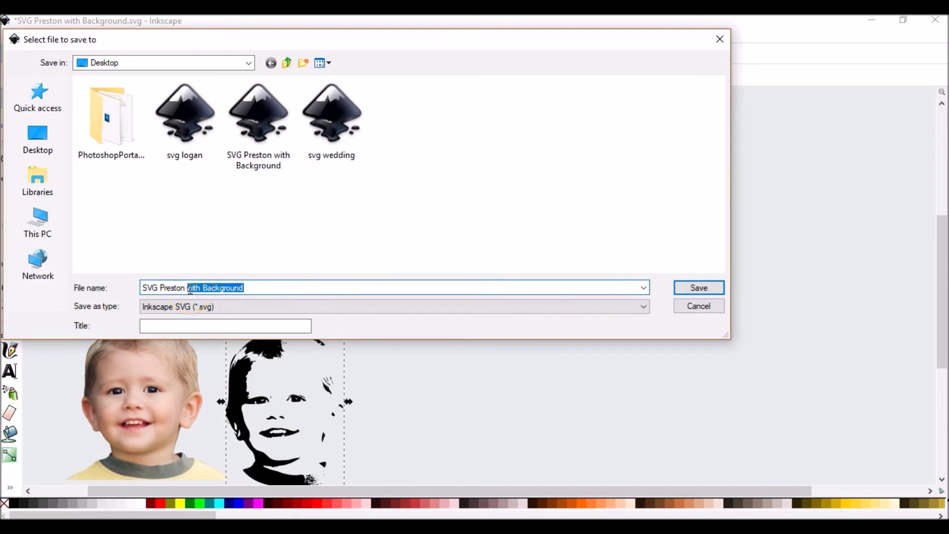
{"action": "key", "text": "BackSpace"}
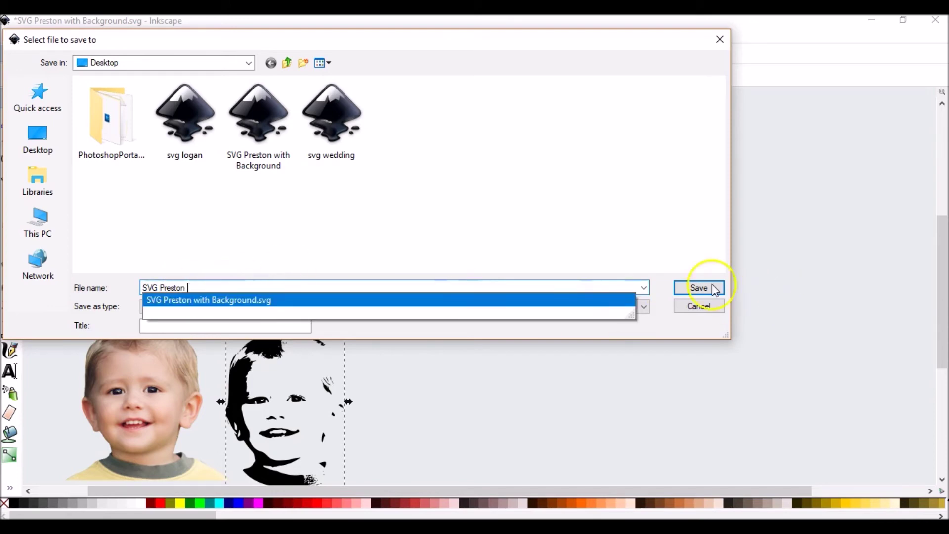
{"action": "left_click", "coordinate": [682, 254]}
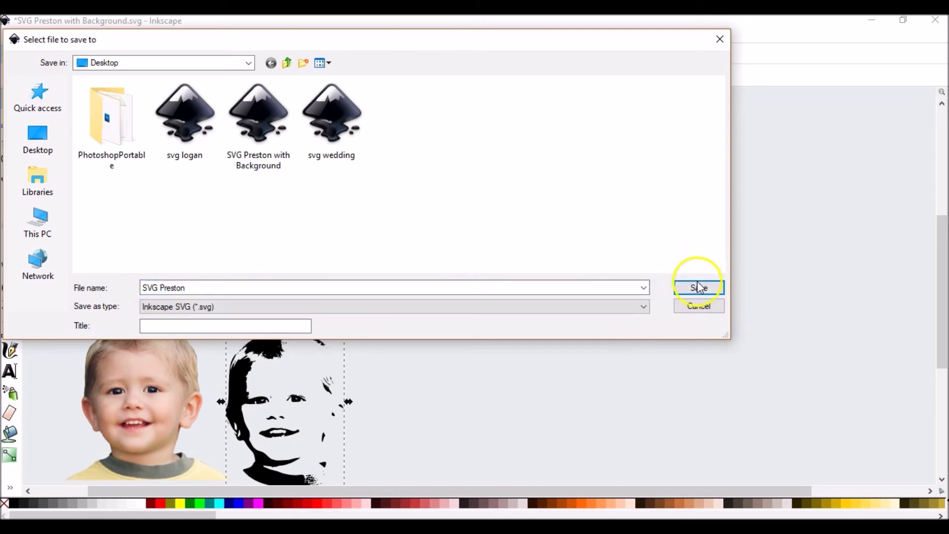
{"action": "left_click", "coordinate": [697, 291]}
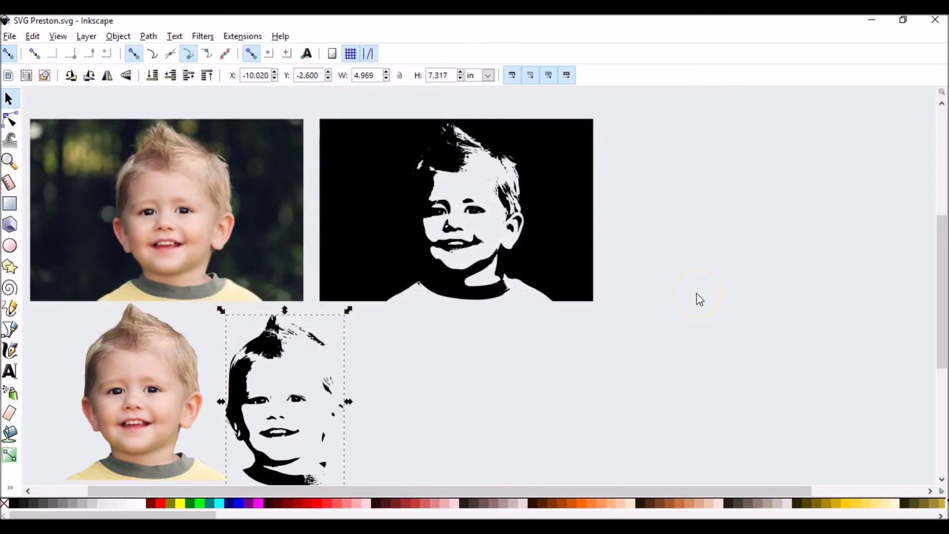
{"action": "left_click", "coordinate": [654, 377]}
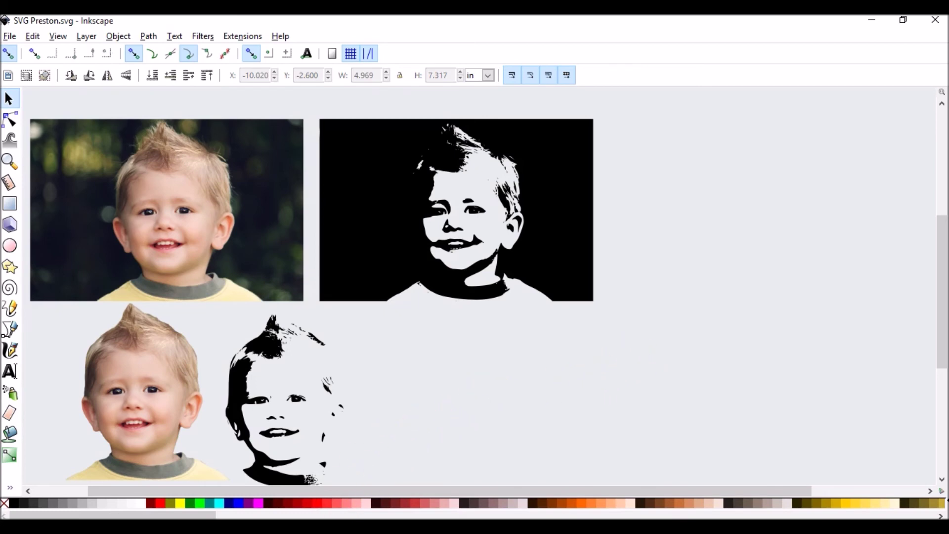
{"action": "left_click", "coordinate": [292, 469]}
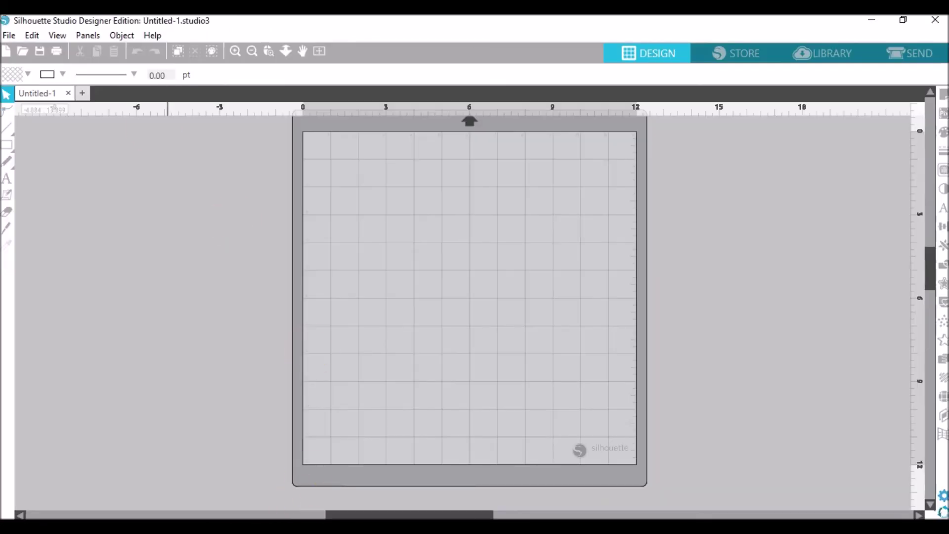
- Erase the stray cheek marks and the thin right hair strand from the traced face
{"action": "left_click", "coordinate": [15, 37]}
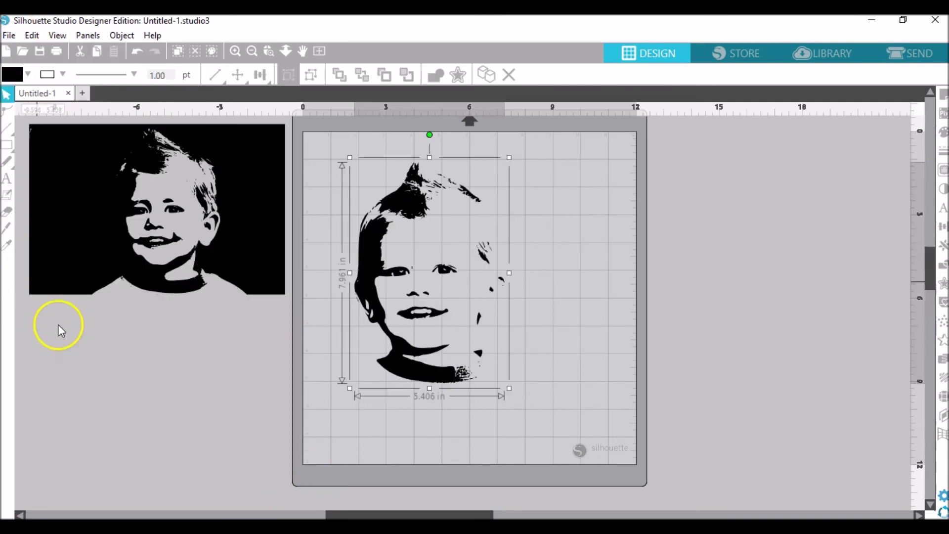
{"action": "left_click", "coordinate": [105, 377]}
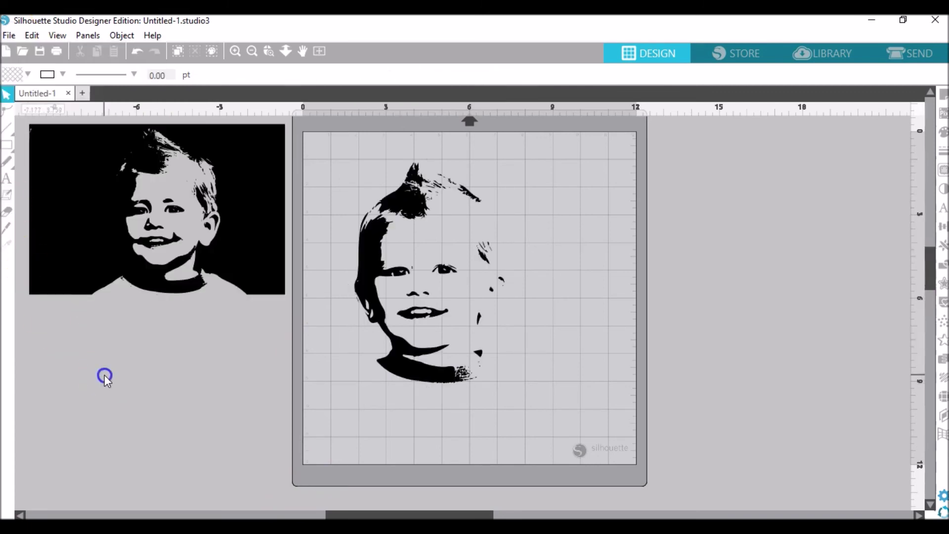
{"action": "left_click", "coordinate": [405, 213]}
{"action": "left_click", "coordinate": [7, 212]}
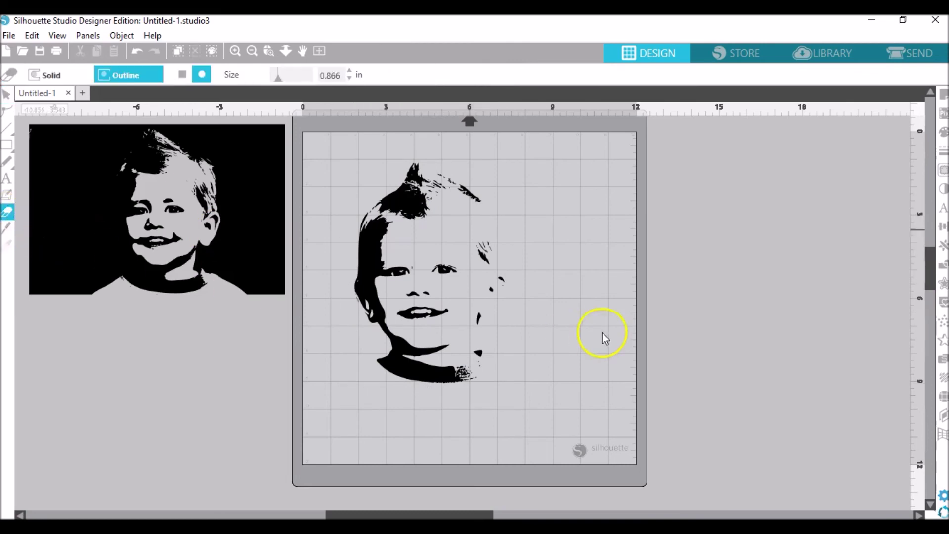
{"action": "left_click_drag", "start_coordinate": [520, 246], "coordinate": [484, 251]}
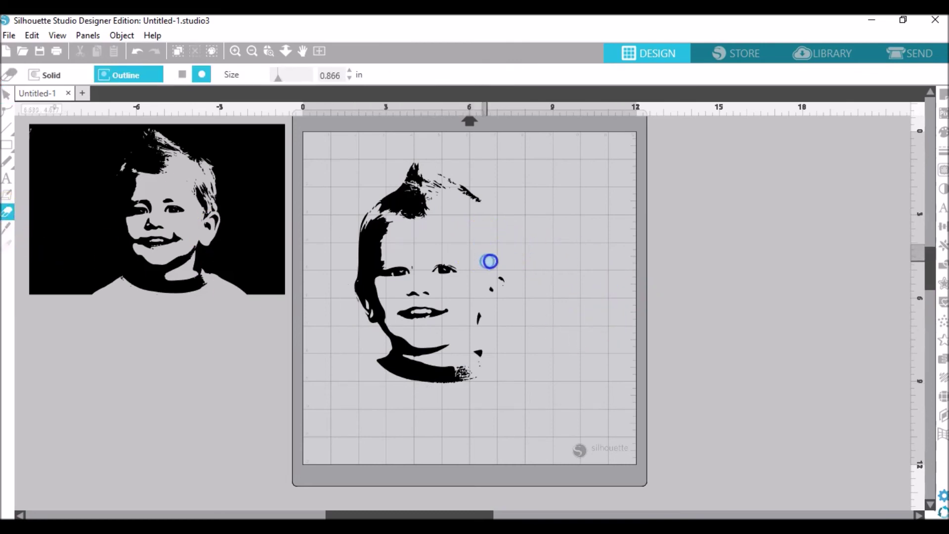
{"action": "mouse_move", "coordinate": [505, 282]}
{"action": "left_mouse_down"}
{"action": "mouse_move", "coordinate": [485, 307]}
{"action": "mouse_move", "coordinate": [479, 379]}
{"action": "mouse_move", "coordinate": [464, 381]}
{"action": "mouse_move", "coordinate": [465, 364]}
{"action": "mouse_move", "coordinate": [469, 371]}
{"action": "left_mouse_up"}
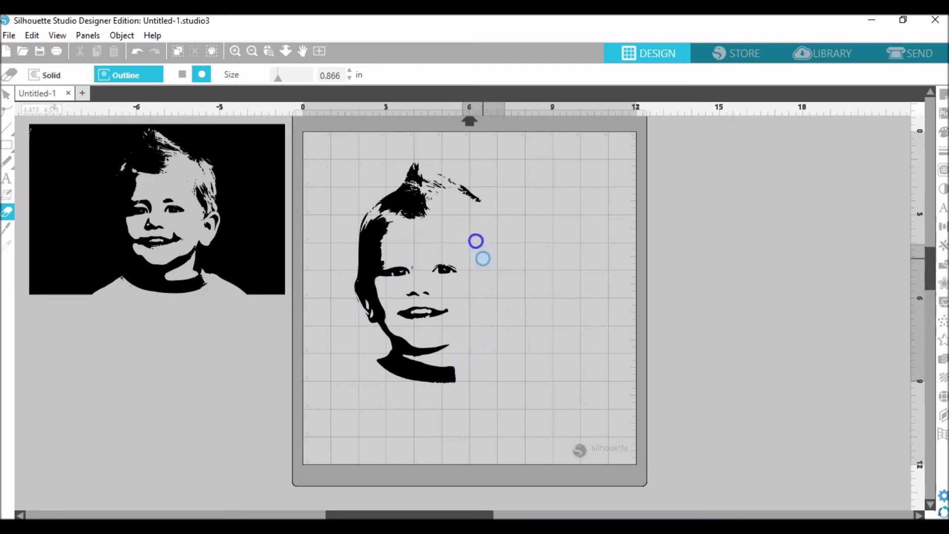
{"action": "mouse_move", "coordinate": [476, 239]}
{"action": "left_mouse_down"}
{"action": "mouse_move", "coordinate": [453, 231]}
{"action": "mouse_move", "coordinate": [435, 199]}
{"action": "left_mouse_up"}
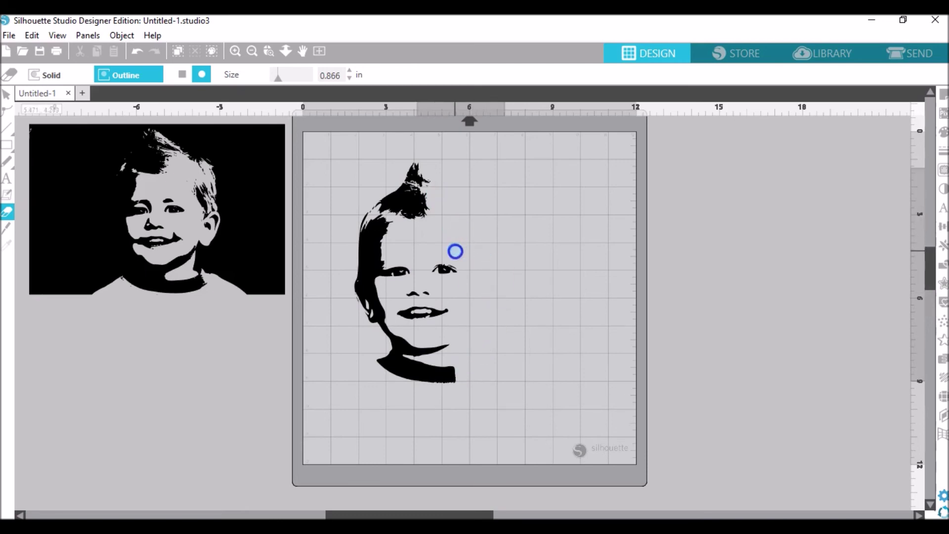
{"action": "left_click", "coordinate": [7, 180]}
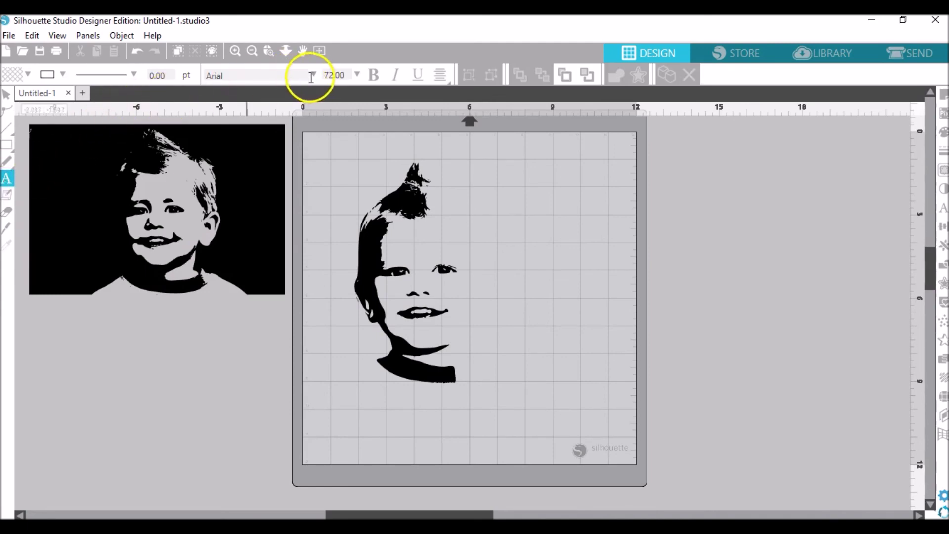
- Choose the ChunkFive Ex font for new text
{"action": "left_click", "coordinate": [314, 75]}
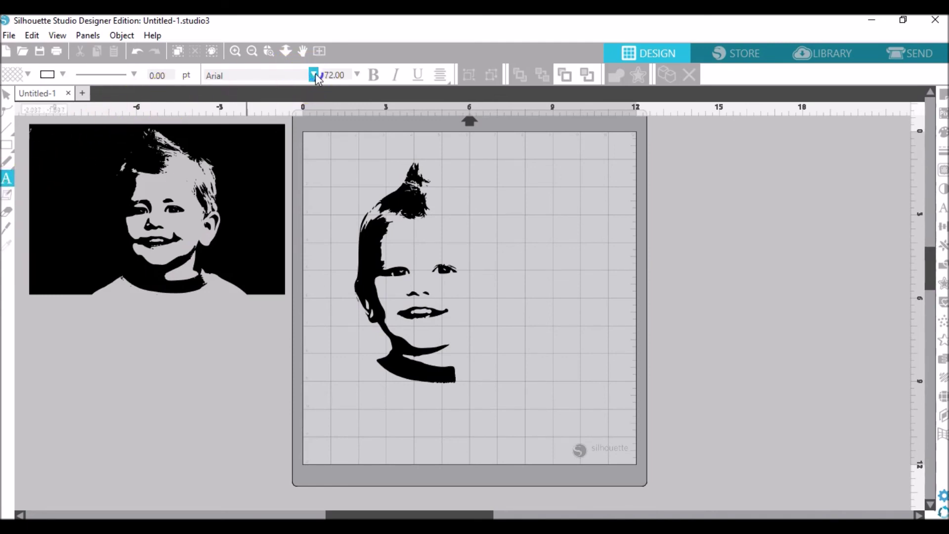
{"action": "left_click", "coordinate": [314, 75]}
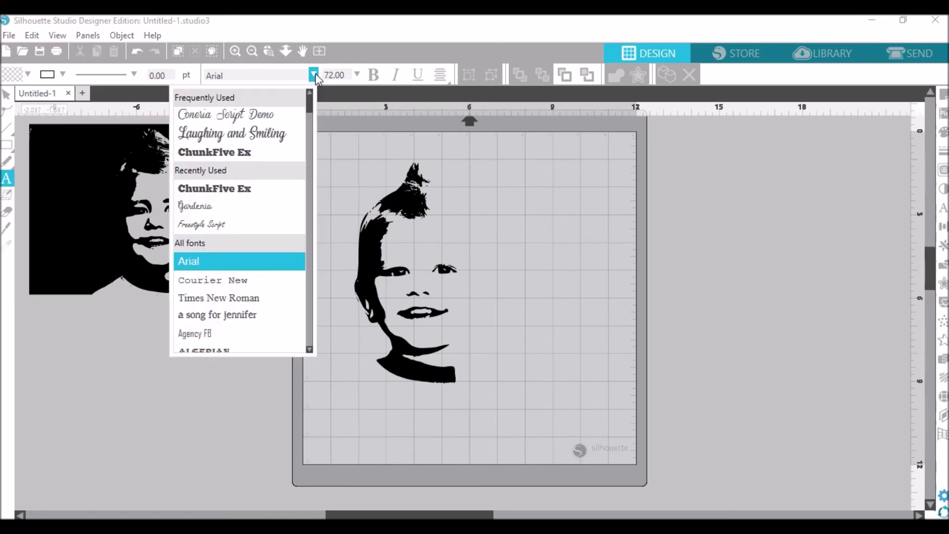
{"action": "left_click", "coordinate": [254, 152]}
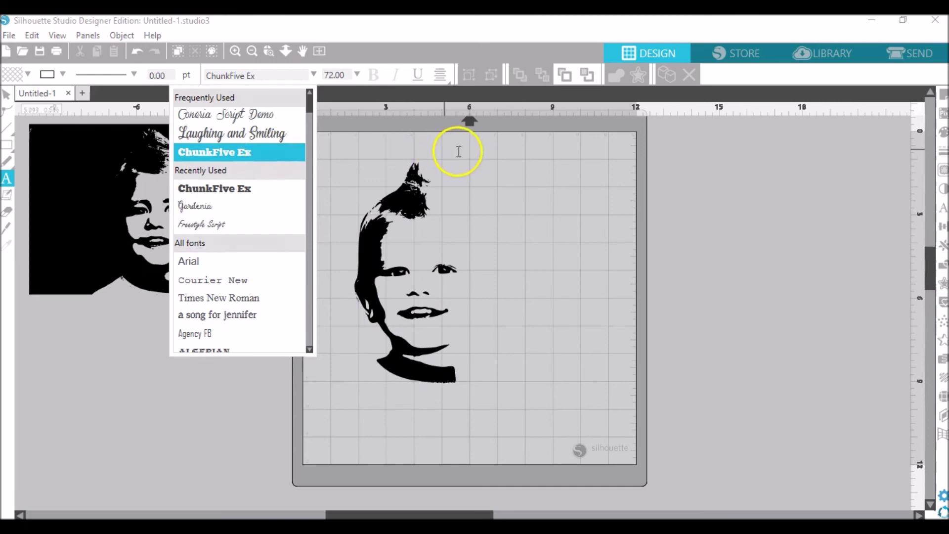
{"action": "left_click", "coordinate": [469, 158]}
- Type PRESTON vertically, one letter per line, to the right of the face
{"action": "left_click", "coordinate": [489, 180]}
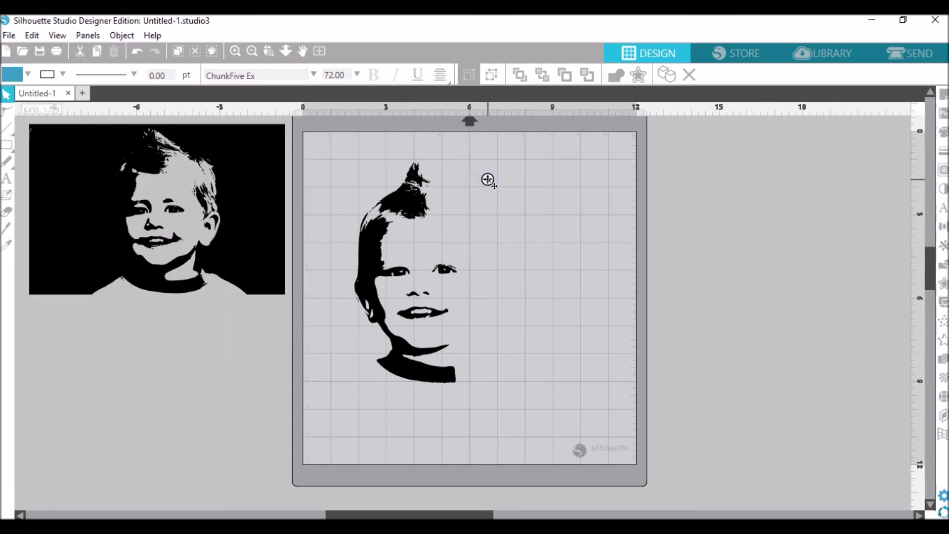
{"action": "type", "text": "P"}
{"action": "key", "text": "Return"}
{"action": "type", "text": "R"}
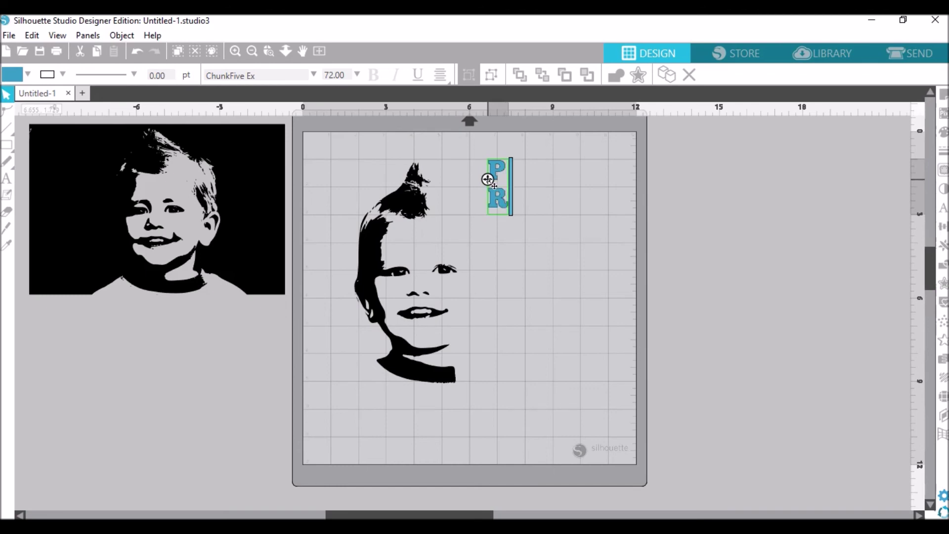
{"action": "key", "text": "Return"}
{"action": "type", "text": "E"}
{"action": "key", "text": "Return"}
{"action": "type", "text": "S"}
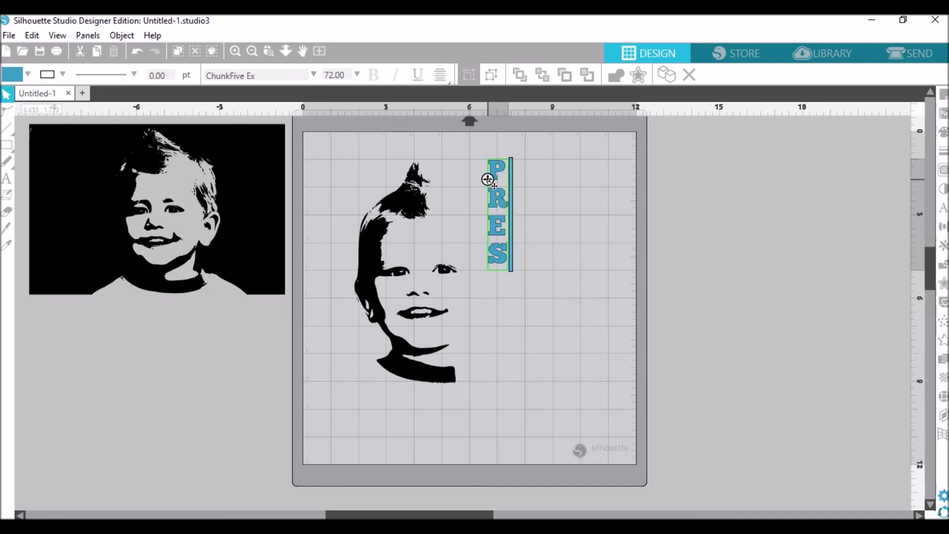
{"action": "key", "text": "Return"}
{"action": "type", "text": "T"}
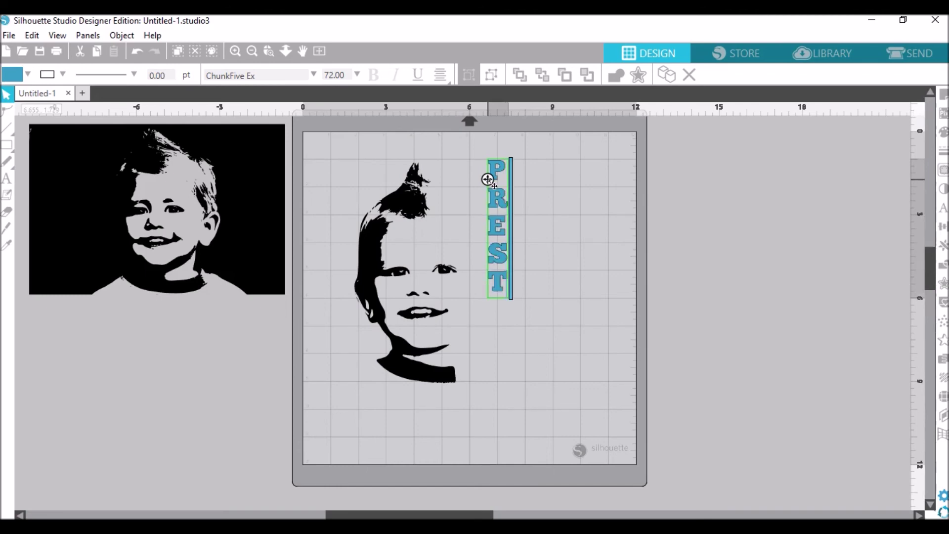
{"action": "key", "text": "Return"}
{"action": "type", "text": "O"}
{"action": "key", "text": "Return"}
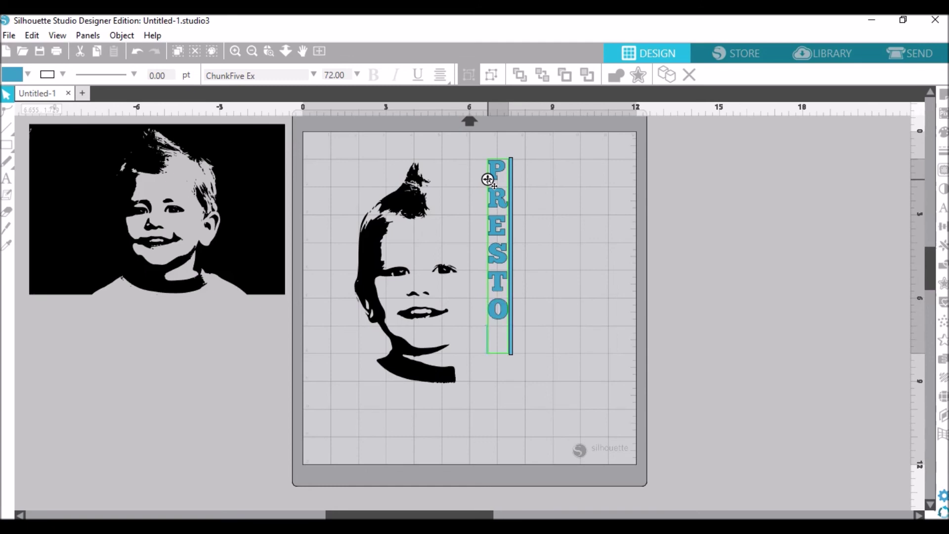
{"action": "type", "text": "N"}
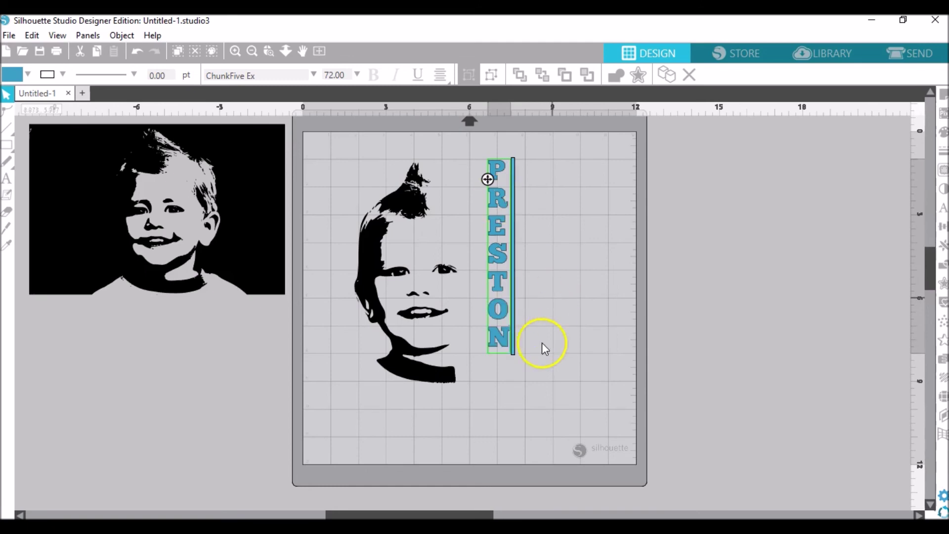
- Fill the PRESTON letters black and move them beside the face
{"action": "left_click", "coordinate": [490, 338]}
{"action": "left_click_drag", "start_coordinate": [490, 339], "coordinate": [492, 159]}
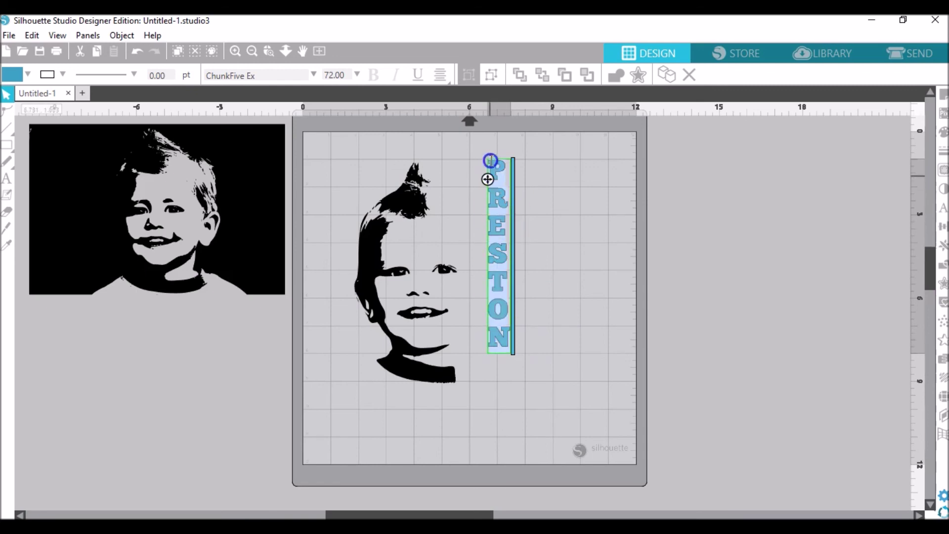
{"action": "left_click", "coordinate": [63, 74]}
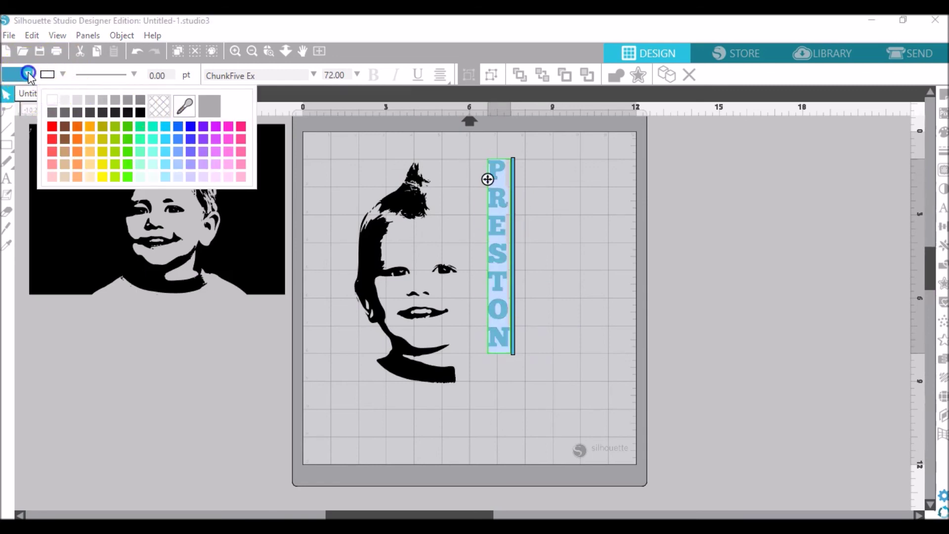
{"action": "left_click", "coordinate": [15, 74]}
{"action": "left_click", "coordinate": [106, 111]}
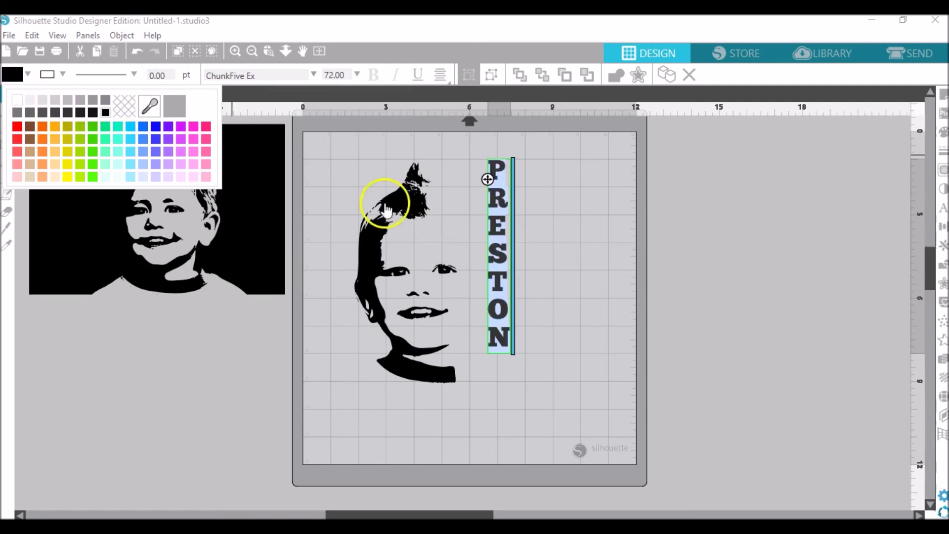
{"action": "left_click", "coordinate": [513, 291]}
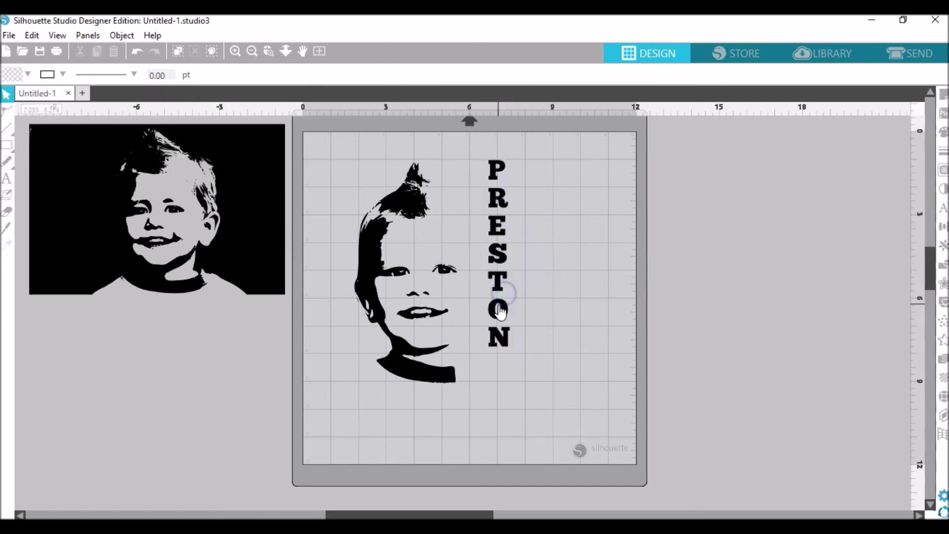
{"action": "left_click_drag", "start_coordinate": [502, 307], "coordinate": [477, 346]}
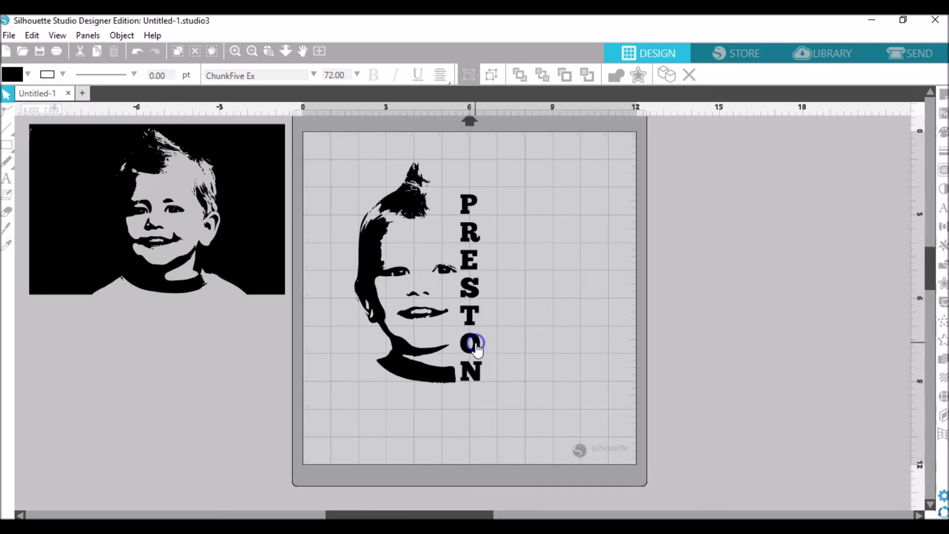
- Enlarge PRESTON slightly, snug it against the face, and move the design off the mat rightward
{"action": "left_click", "coordinate": [455, 188]}
{"action": "left_click_drag", "start_coordinate": [456, 189], "coordinate": [451, 160]}
{"action": "mouse_move", "coordinate": [479, 284]}
{"action": "left_mouse_down"}
{"action": "mouse_move", "coordinate": [470, 278]}
{"action": "mouse_move", "coordinate": [476, 286]}
{"action": "left_mouse_up"}
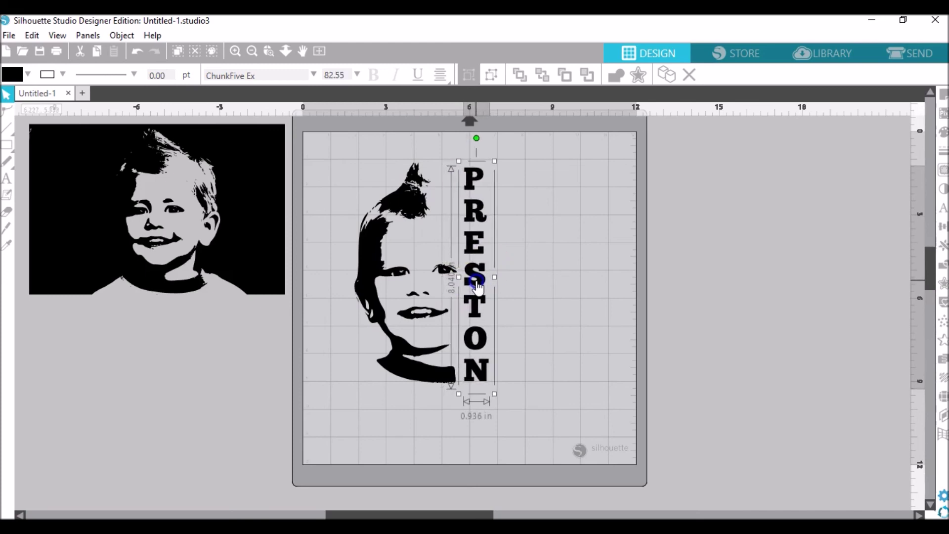
{"action": "left_click_drag", "start_coordinate": [477, 287], "coordinate": [480, 287]}
{"action": "left_click", "coordinate": [500, 159]}
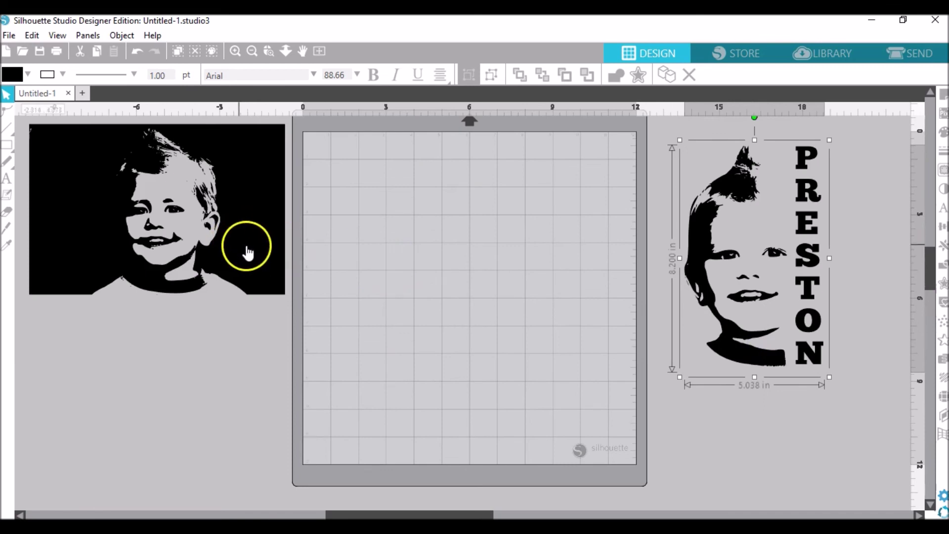
{"action": "left_click_drag", "start_coordinate": [247, 250], "coordinate": [564, 282]}
- Place the full photo on the mat and add PRESTON text over its left side
{"action": "left_click", "coordinate": [15, 220]}
{"action": "left_click", "coordinate": [7, 178]}
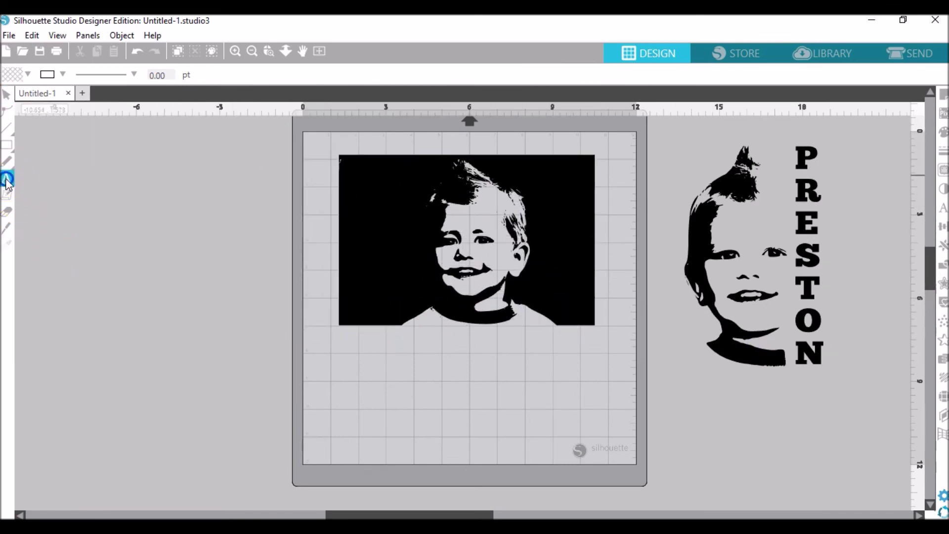
{"action": "left_click", "coordinate": [312, 371]}
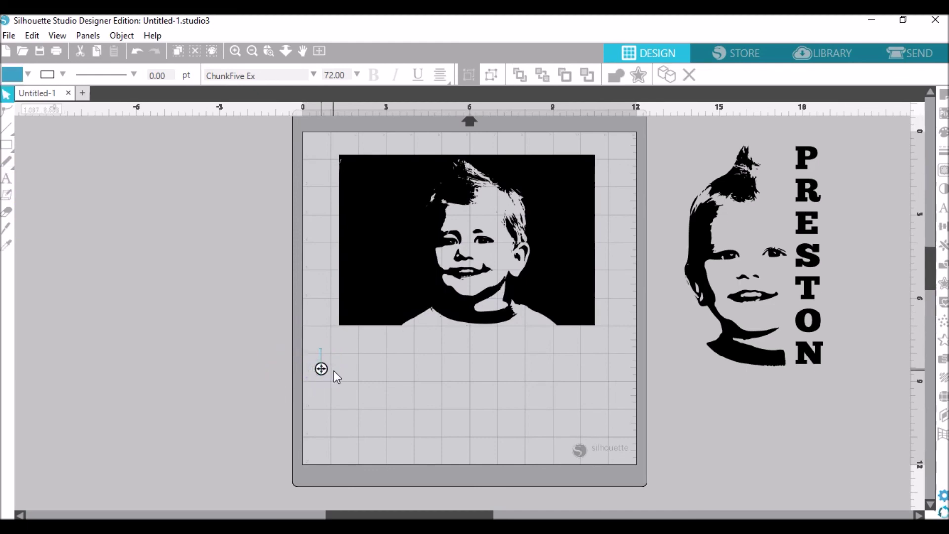
{"action": "type", "text": "PRESTON"}
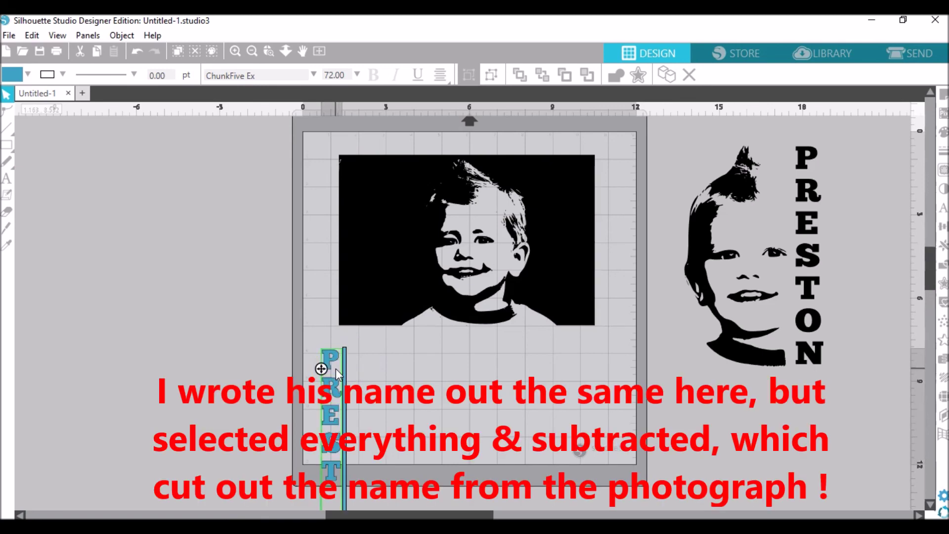
{"action": "left_click", "coordinate": [365, 419]}
{"action": "left_click_drag", "start_coordinate": [338, 379], "coordinate": [386, 205]}
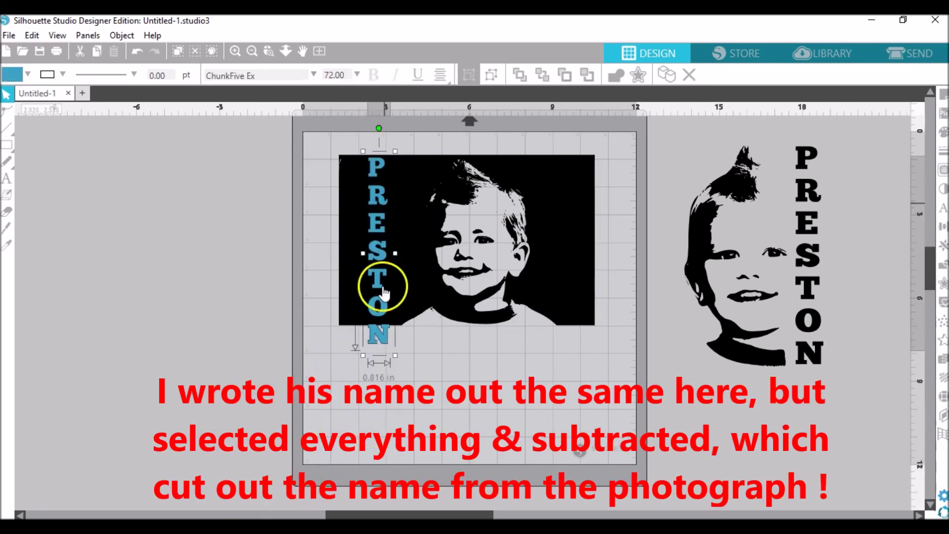
- Make PRESTON white and shrink it to 62.35 pt to fit inside the photo
{"action": "left_click", "coordinate": [54, 75]}
{"action": "left_click", "coordinate": [27, 74]}
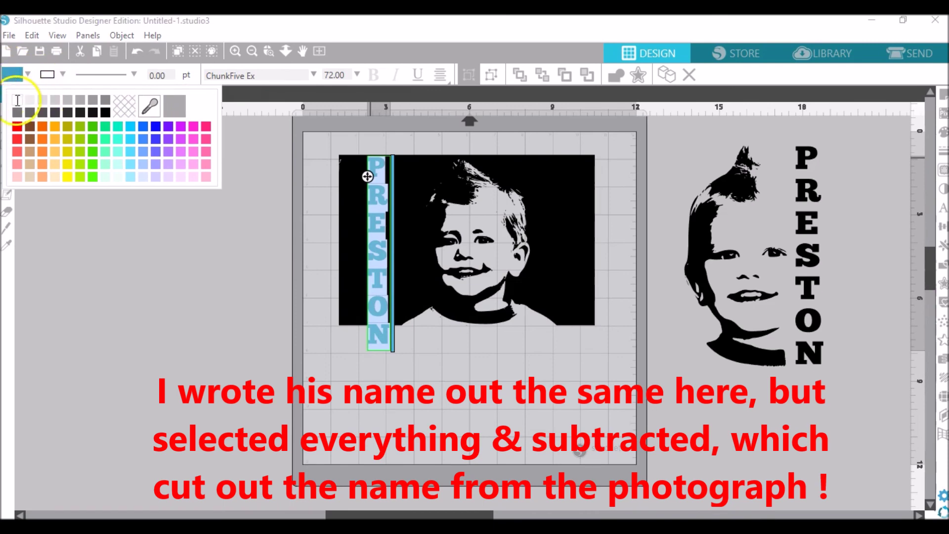
{"action": "left_click", "coordinate": [20, 101]}
{"action": "left_click", "coordinate": [384, 341]}
{"action": "left_click_drag", "start_coordinate": [393, 355], "coordinate": [378, 318]}
{"action": "left_click", "coordinate": [320, 240]}
- Select the photo and name together and Subtract the name from the photo
{"action": "left_click_drag", "start_coordinate": [290, 122], "coordinate": [603, 361]}
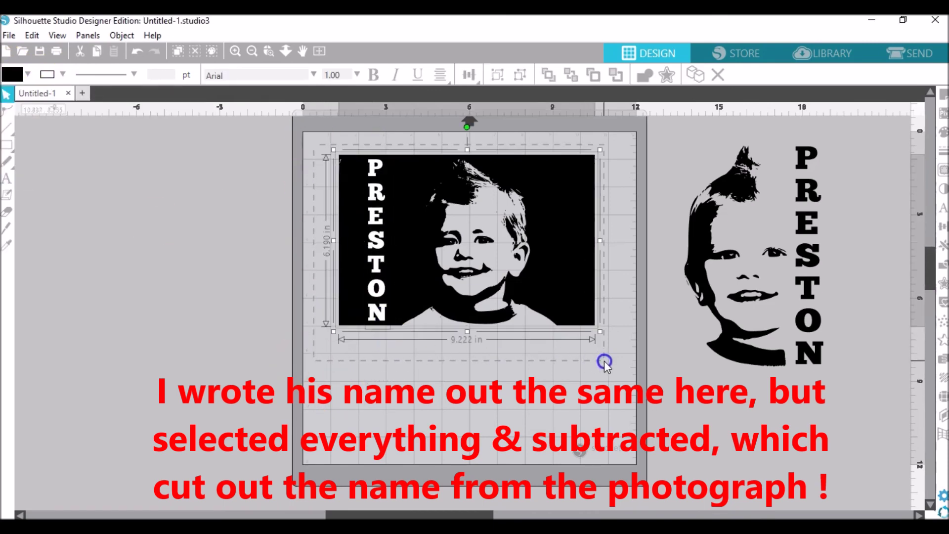
{"action": "left_click", "coordinate": [943, 266]}
{"action": "left_click", "coordinate": [839, 159]}
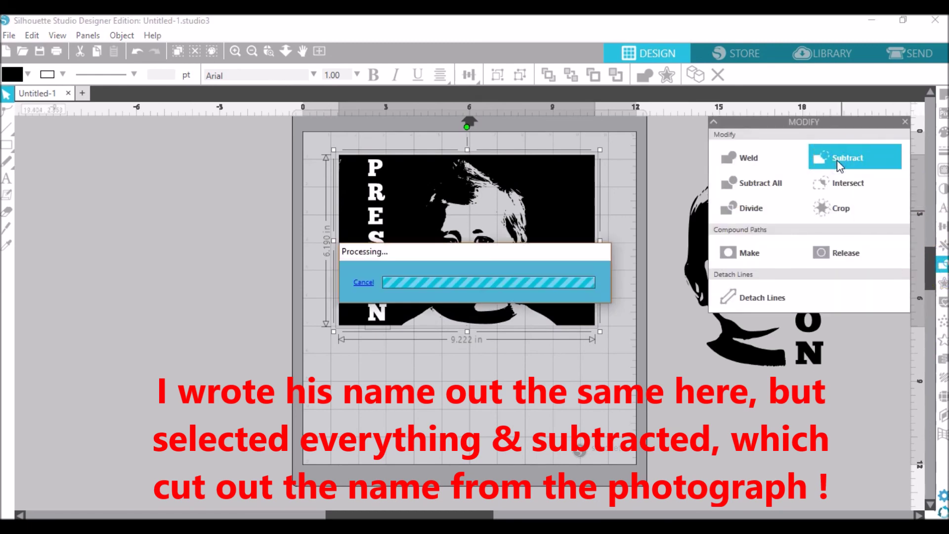